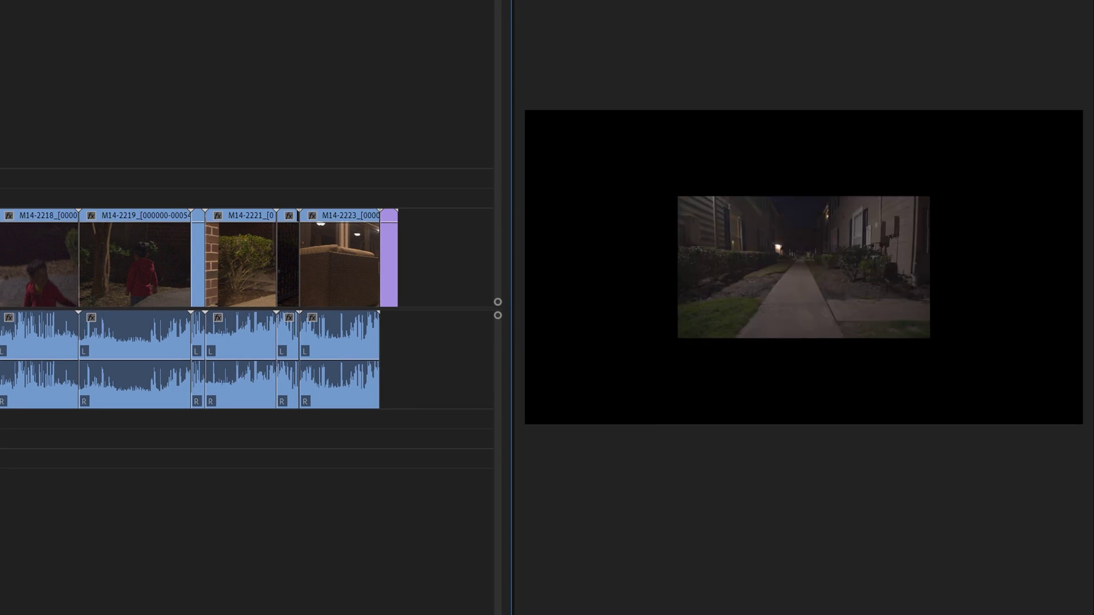
Step back and forth through the cuts in the sequence to examine how each clip fills the frame.
key("Down")
key("Down")
key("Down")
key("Up")
key("Up")
key("Down")
key("Down")
key("Down")
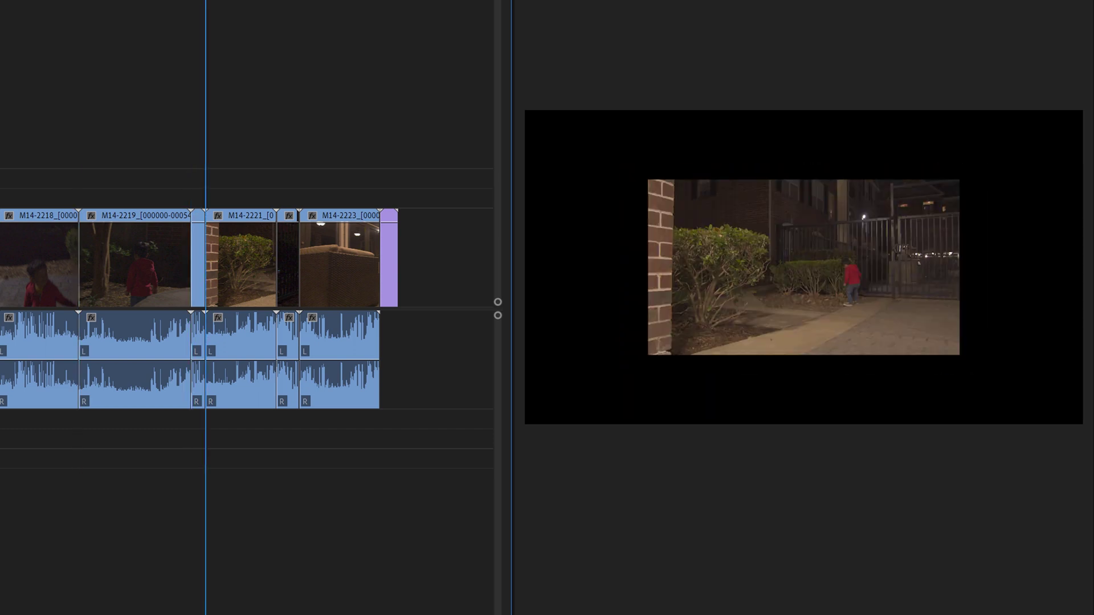
key("Down")
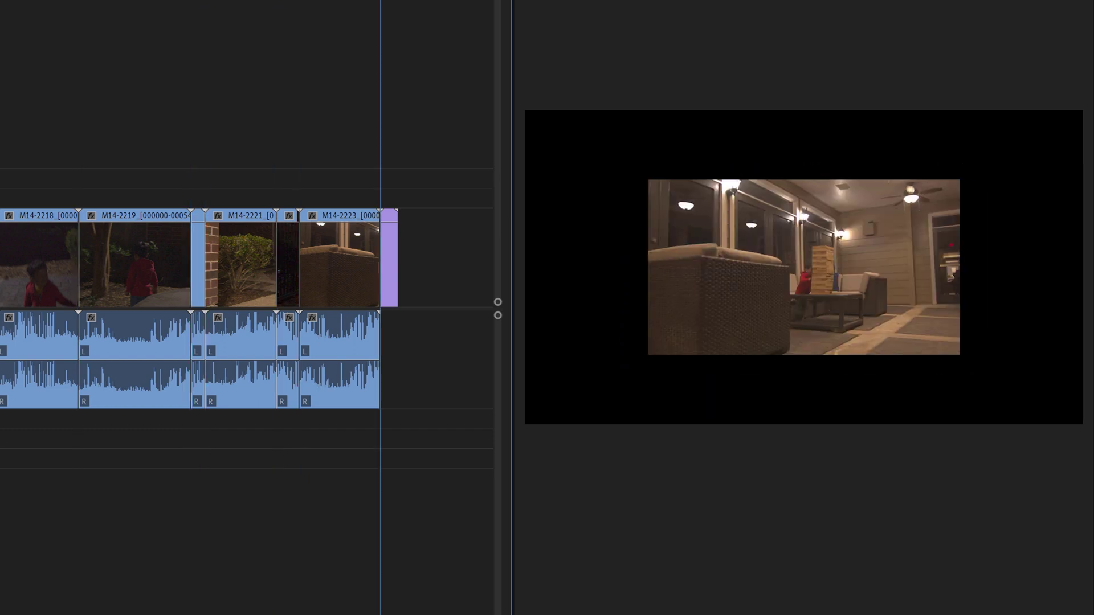
key("Up")
key("Up")
key("Up")
key("Up")
key("Up")
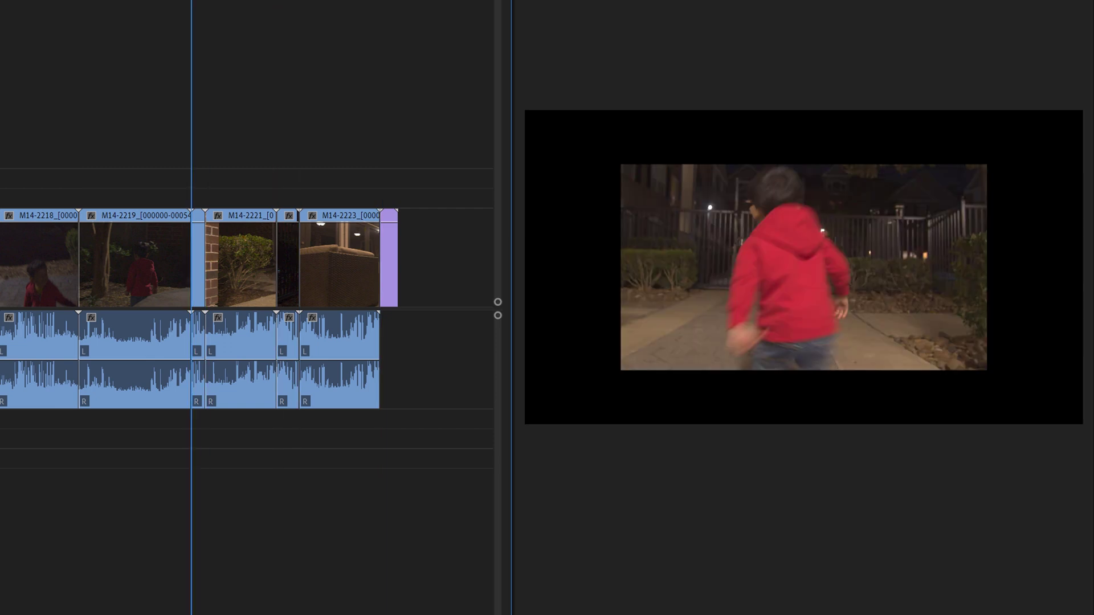
key("Up")
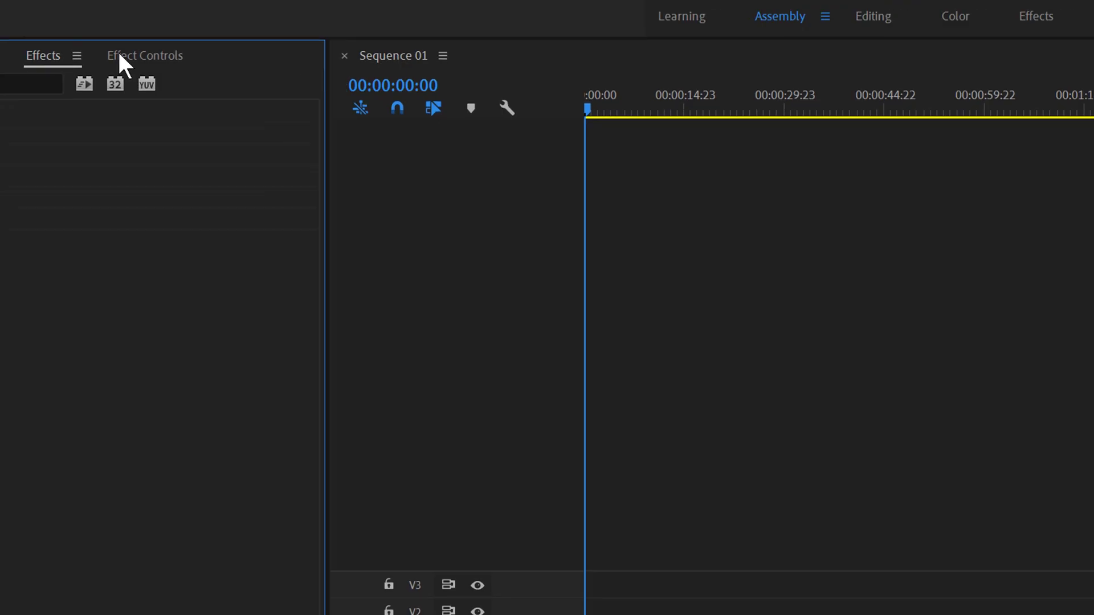
Set the first clip's Scale to 221 so it fills the frame, and step through the following clips to check their framing.
left_click(120, 54)
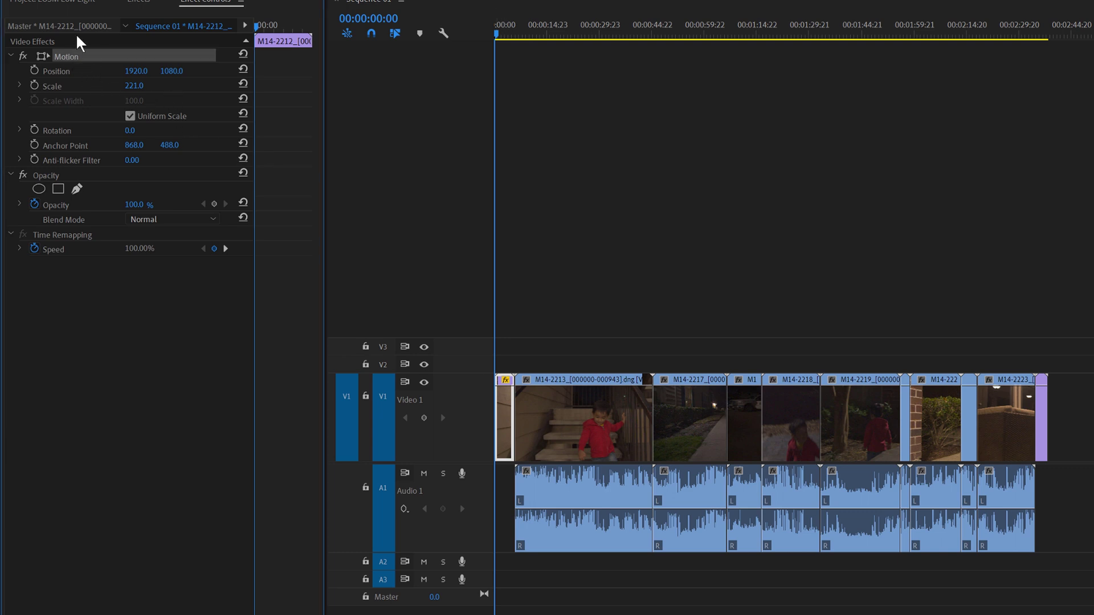
left_click(608, 310)
key("Down")
key("Down")
key("Down")
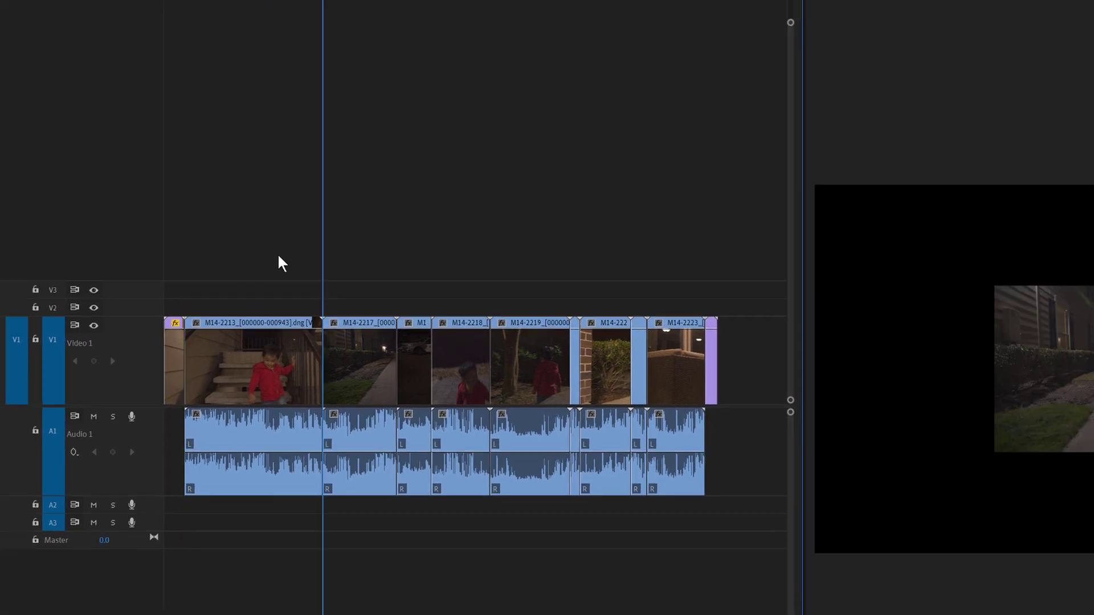
key("Down")
key("Down")
key("Down")
key("Up")
key("Down")
key("Up")
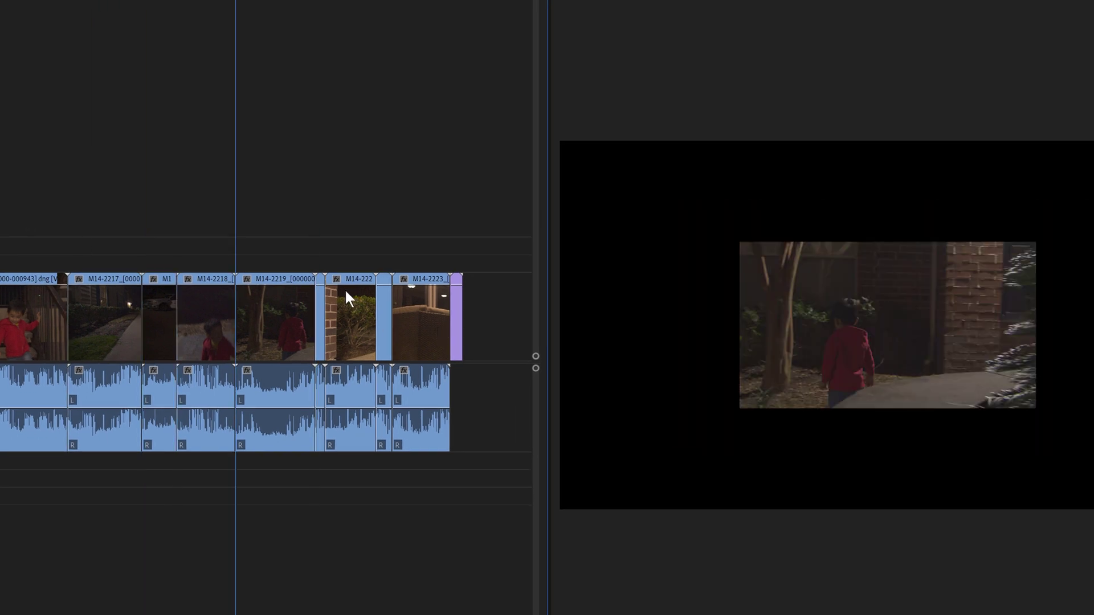
Select the remaining clips in the sequence and paste the first clip's motion attributes onto them.
left_click_drag(278, 246, 17, 296)
key("ctrl+alt+v")
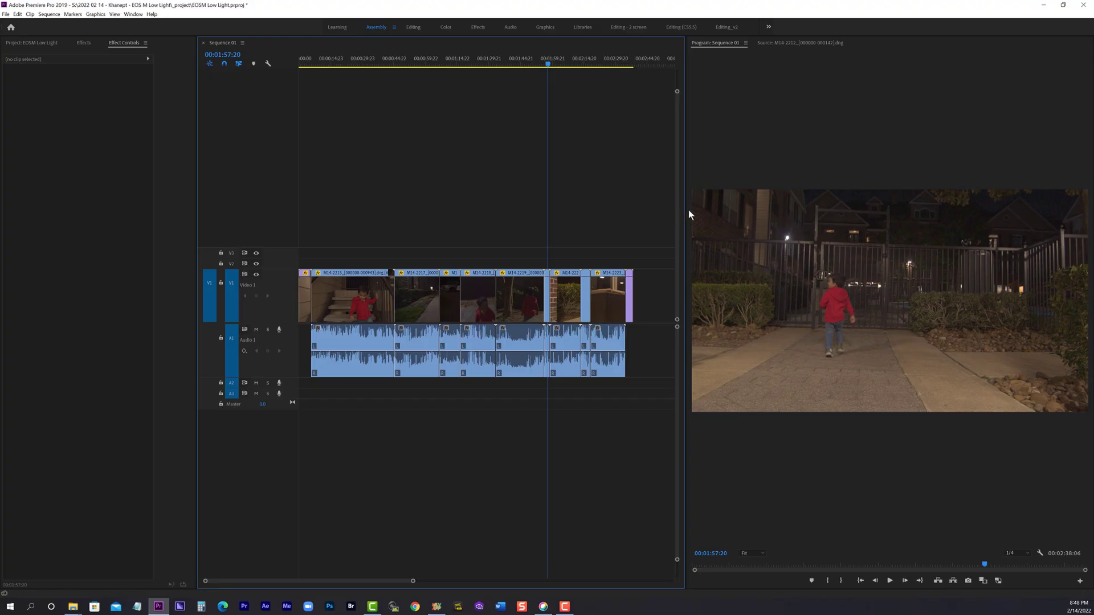
Widen the Program monitor and move the playhead back towards the start of the sequence to inspect the enlarged picture.
left_click_drag(686, 210, 358, 204)
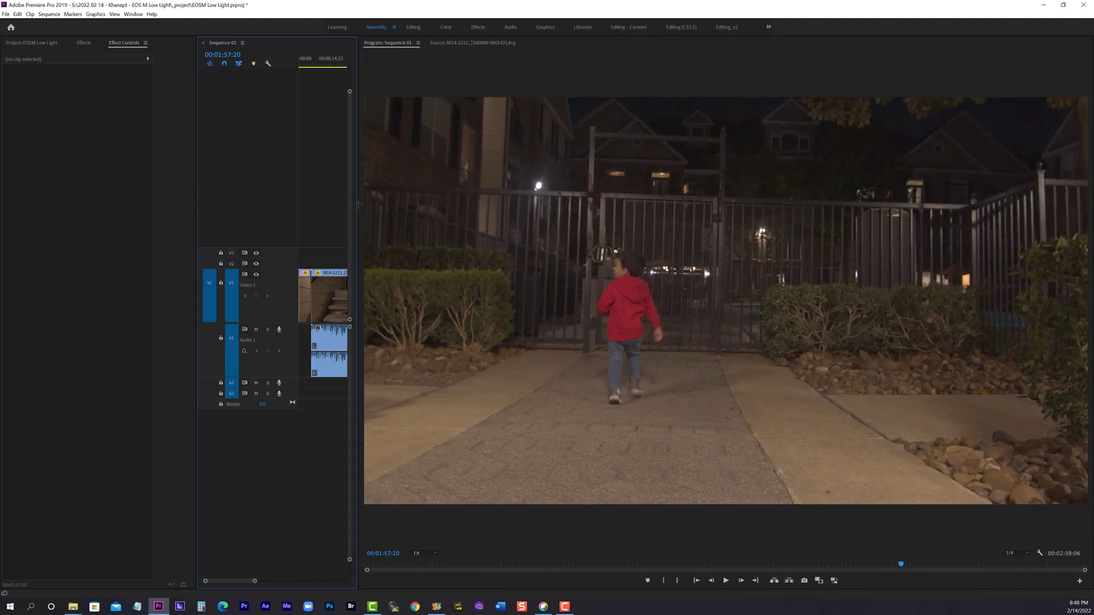
left_click(326, 66)
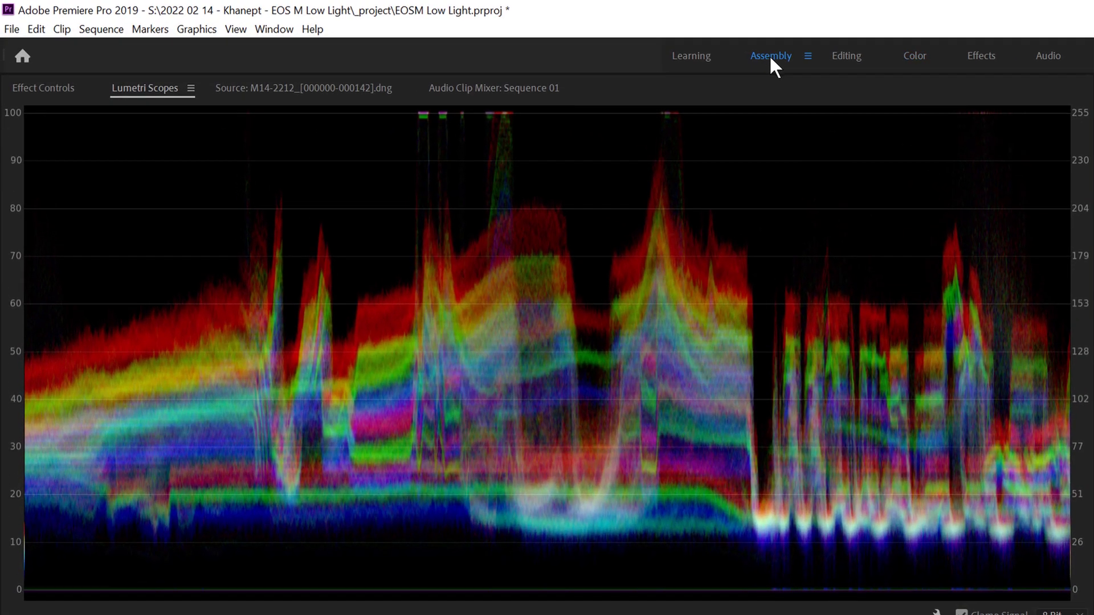
In the Assembly workspace, create a 3840 x 2160 adjustment layer at 23.976 fps with square pixels in the project.
left_click(375, 27)
right_click(120, 537)
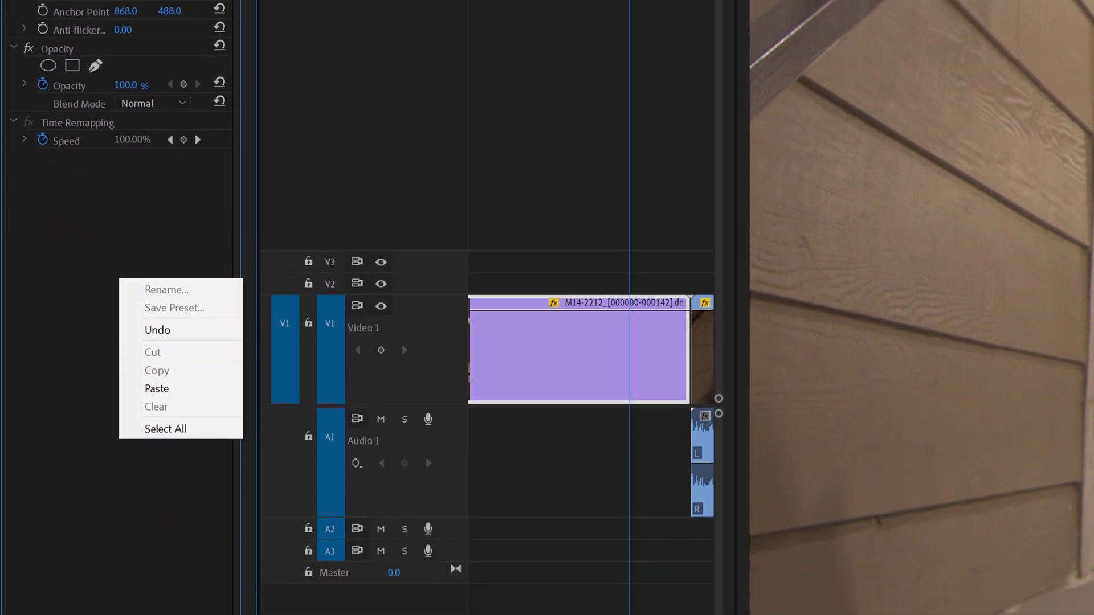
left_click(15, 27)
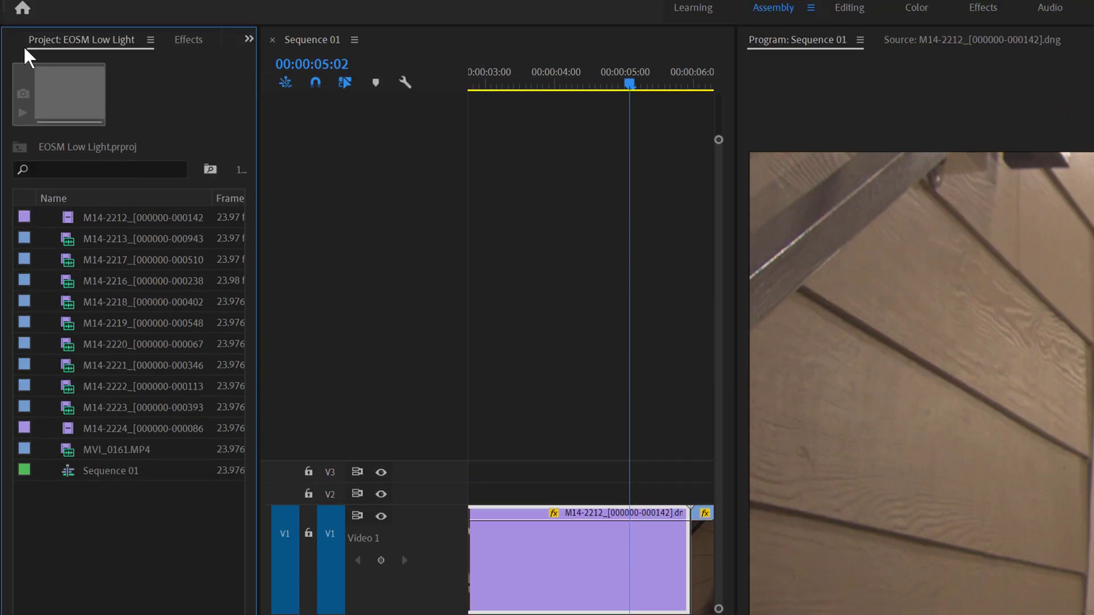
right_click(91, 293)
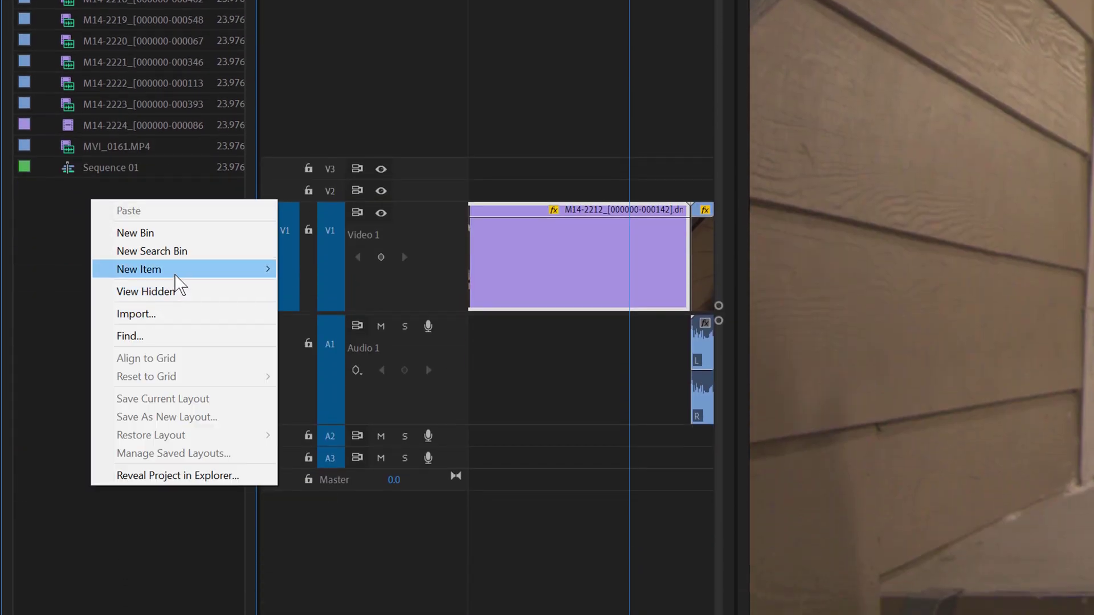
mouse_move(265, 272)
left_click(340, 323)
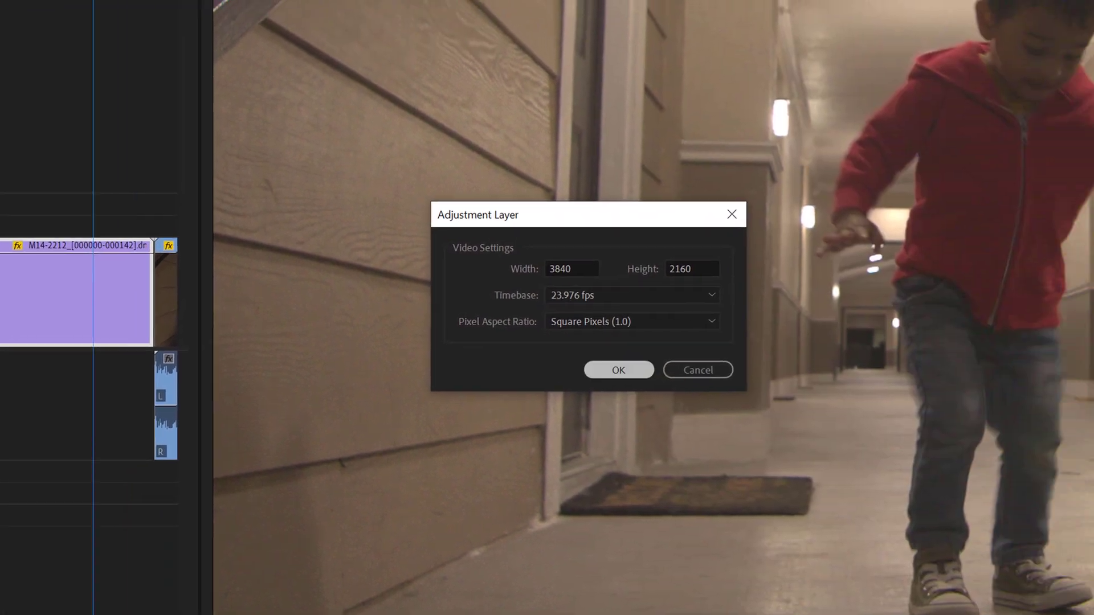
key("Return")
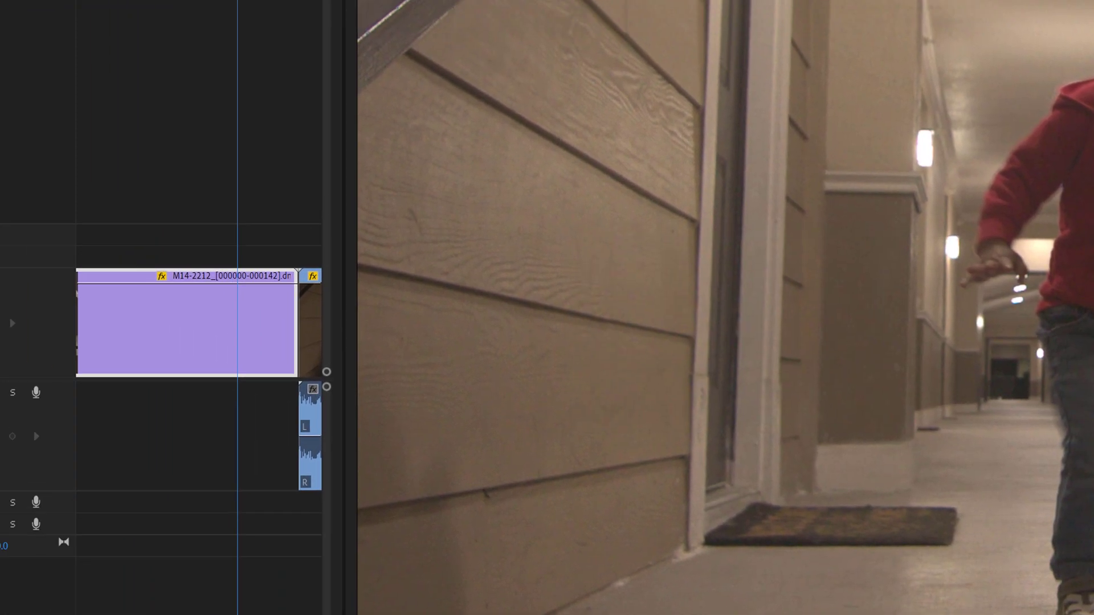
Place the adjustment layer on track V2 above the opening clips and fit the timeline around it.
left_click_drag(110, 57, 450, 345)
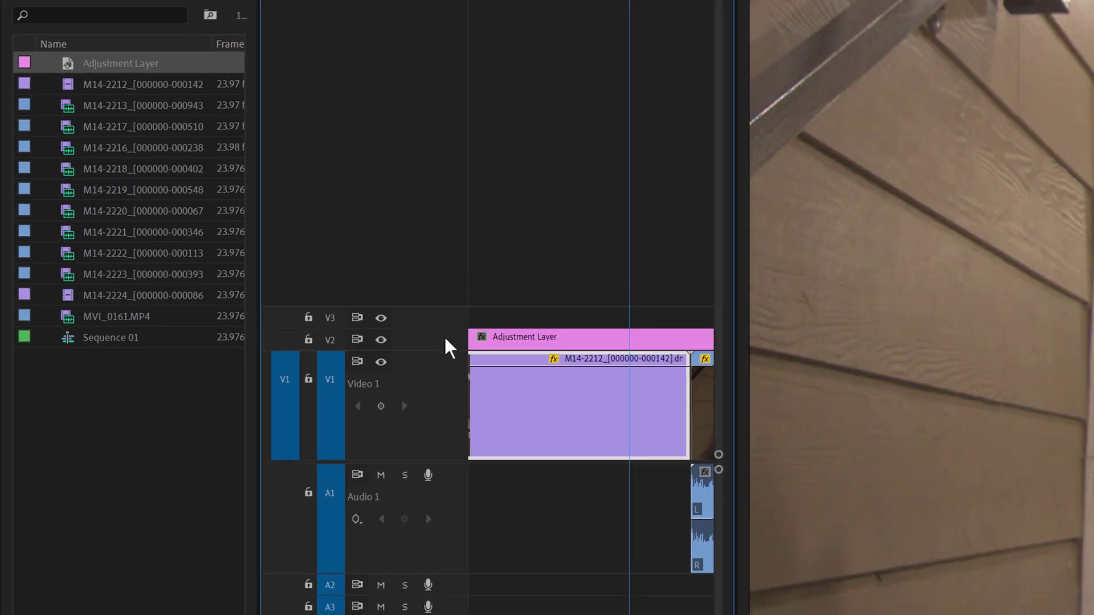
key("backslash")
key("equal")
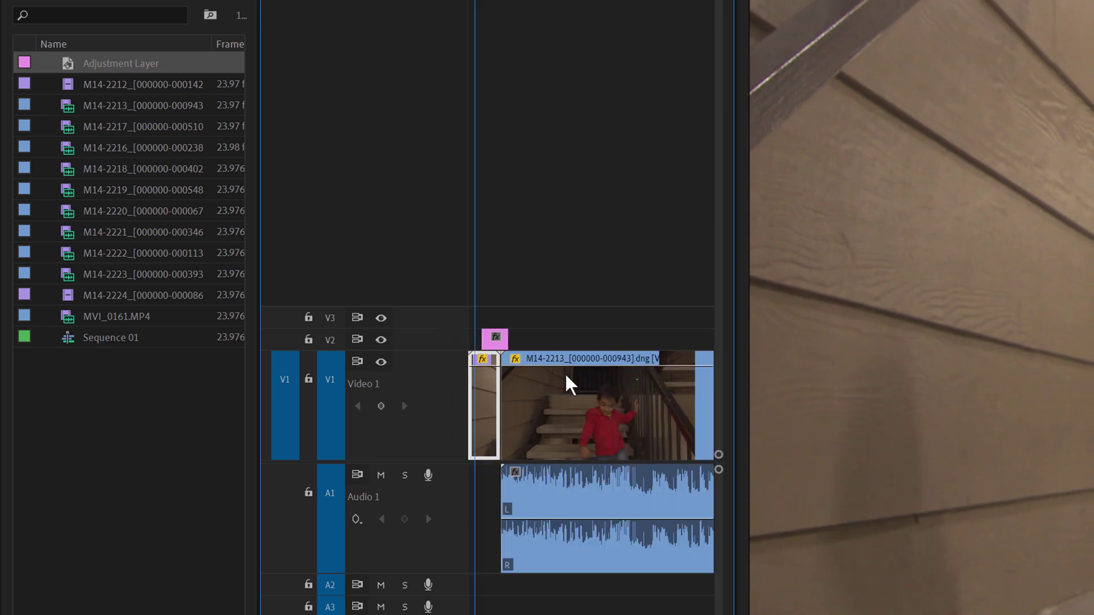
key("equal")
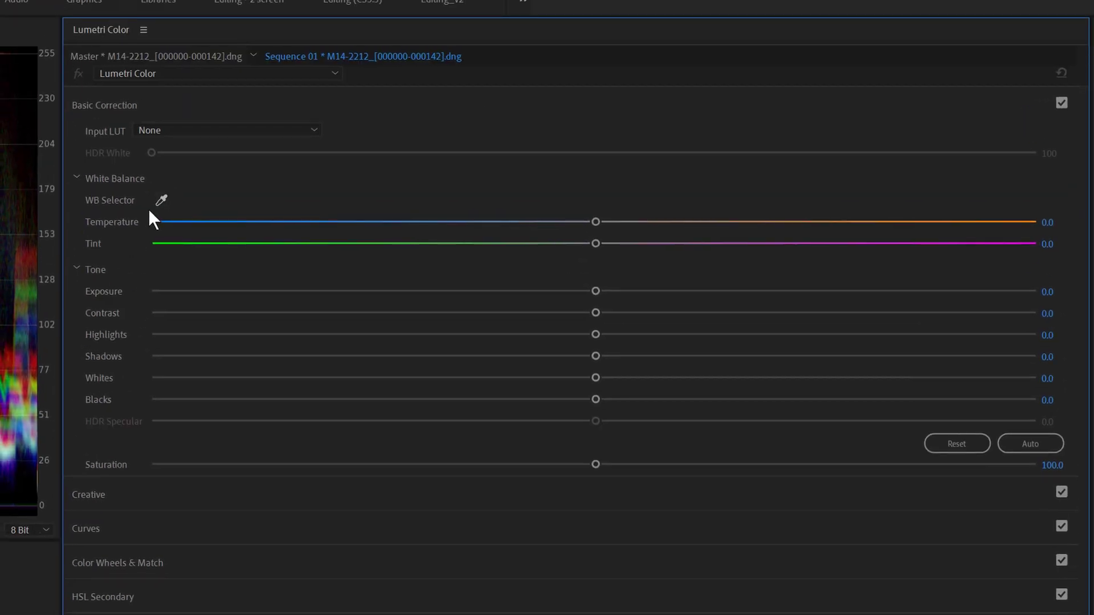
Correct the first clip's white balance in Lumetri Color by sampling a neutral area with the WB Selector.
left_click(404, 71)
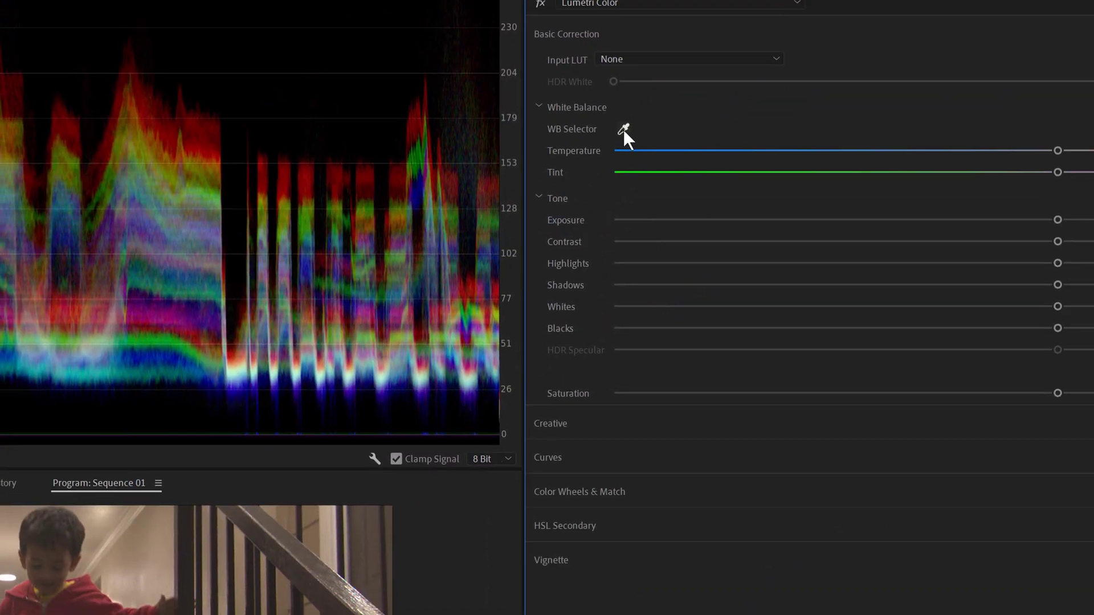
left_click(620, 132)
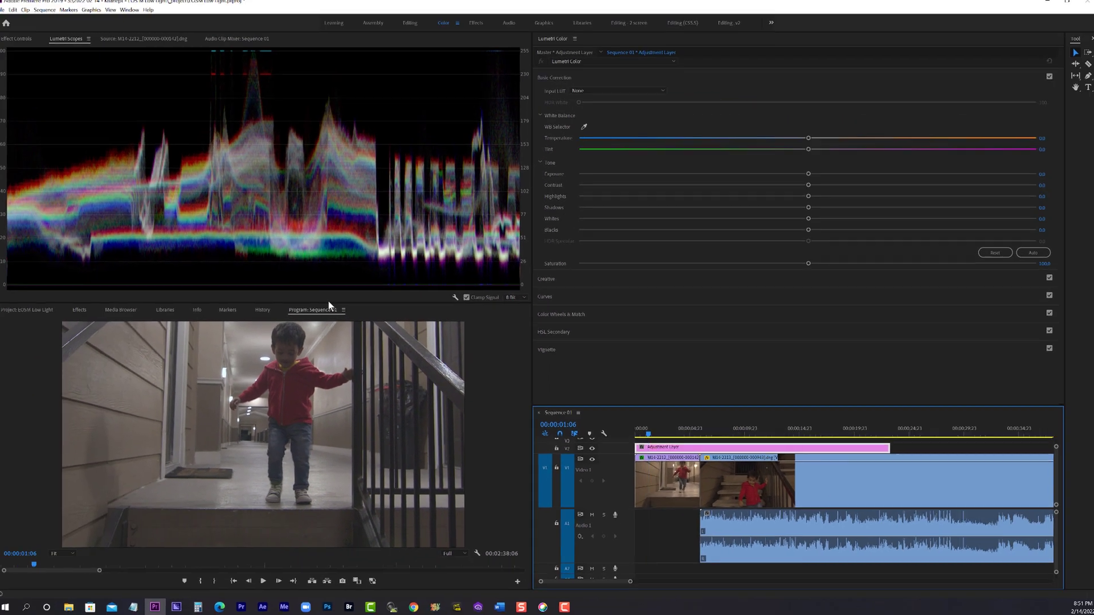
Enlarge the Lumetri Scopes and shape the shadow end of the adjustment layer's white RGB curve with control points to darken the shadows.
left_click_drag(170, 166, 172, 62)
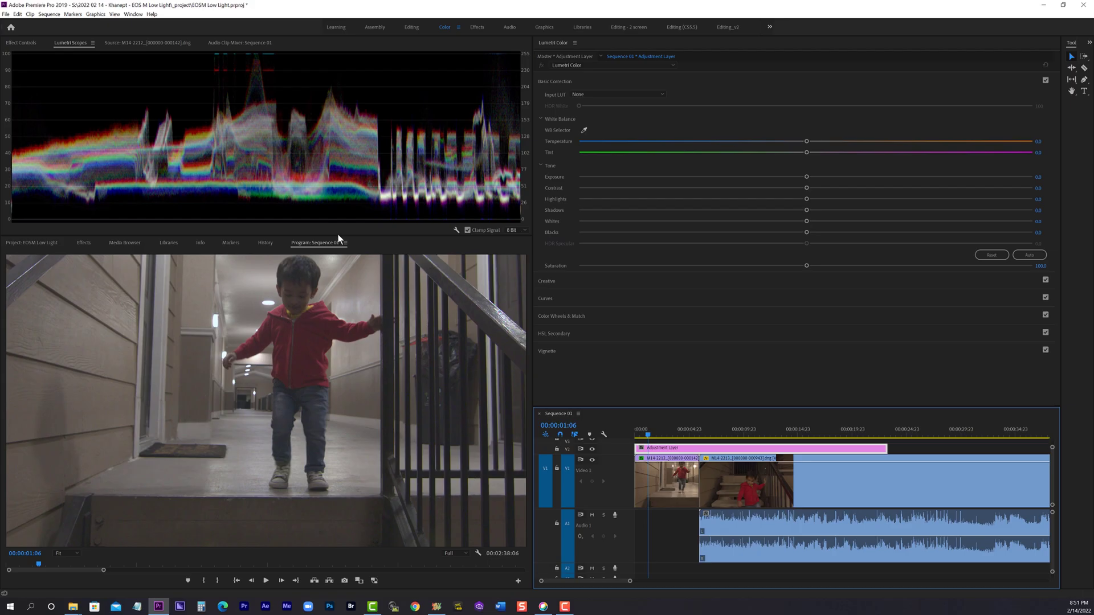
left_click_drag(338, 236, 345, 373)
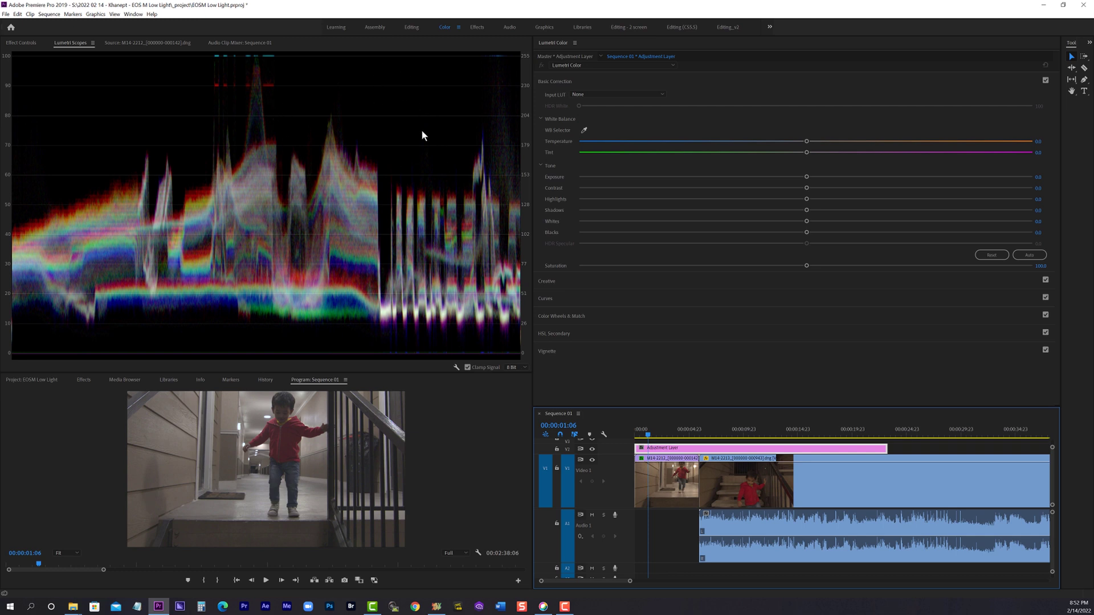
left_click(549, 298)
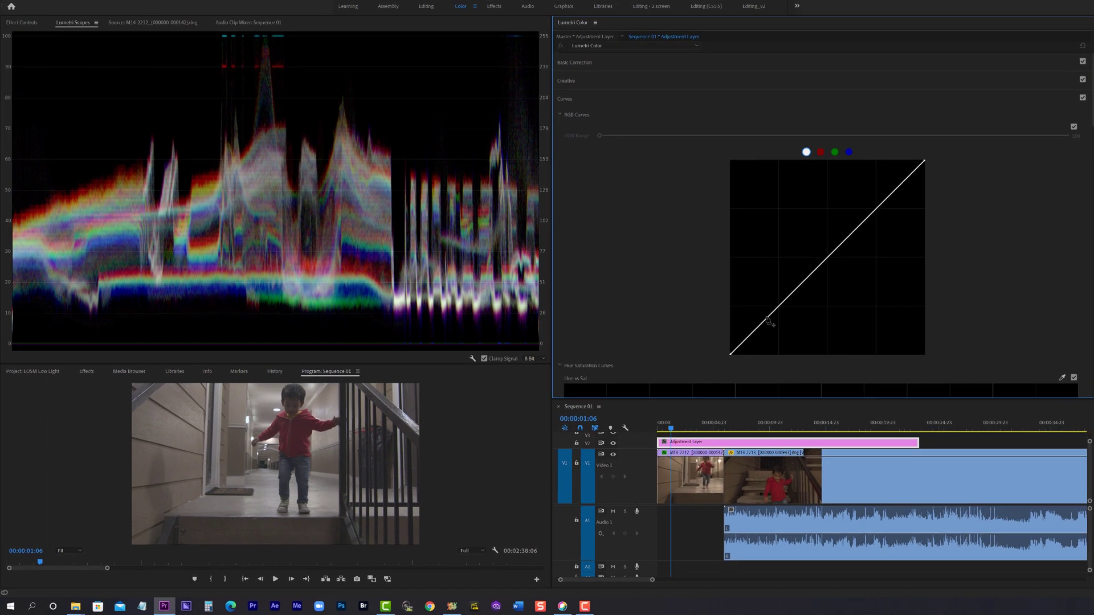
left_click(742, 327)
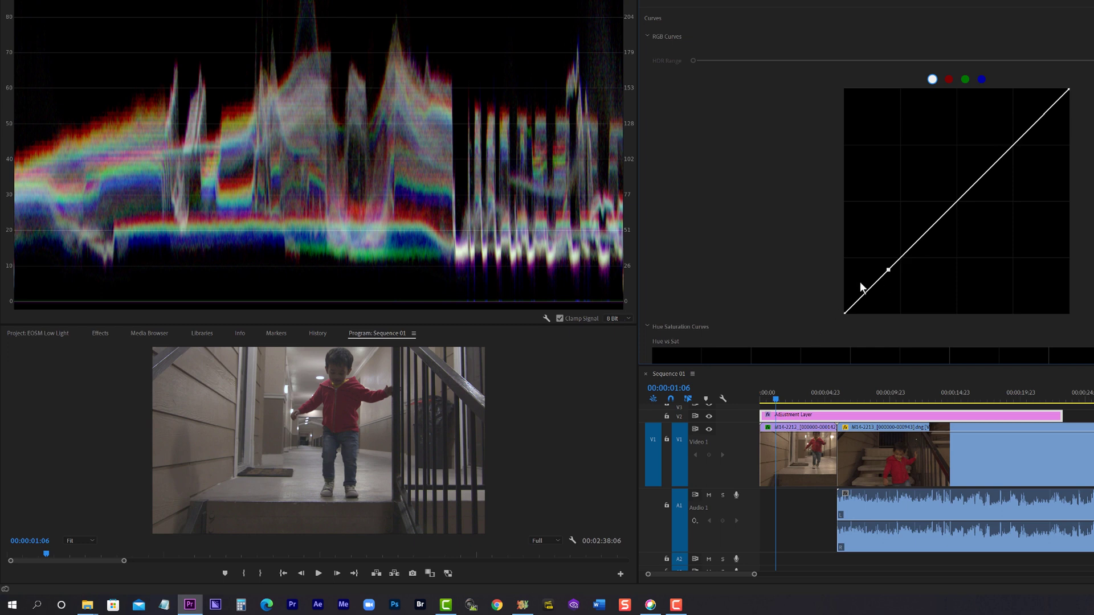
mouse_move(873, 290)
left_mouse_down()
mouse_move(866, 298)
mouse_move(880, 293)
left_mouse_up()
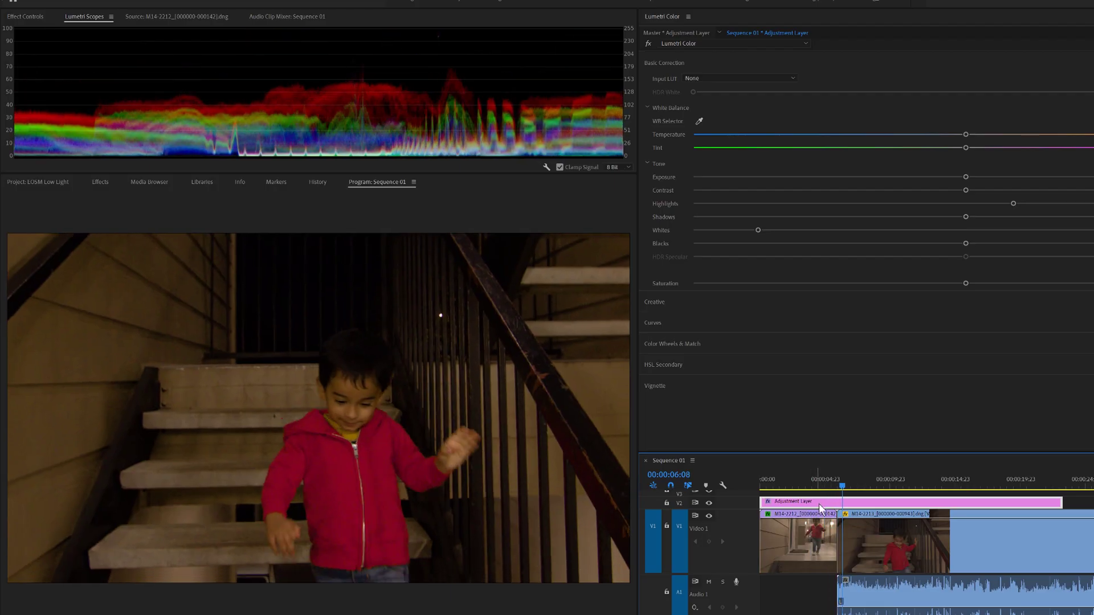
Boost the saturation of the reds and blues on the adjustment layer's Hue vs Sat curve, anchoring the curve at yellow.
left_click(818, 480)
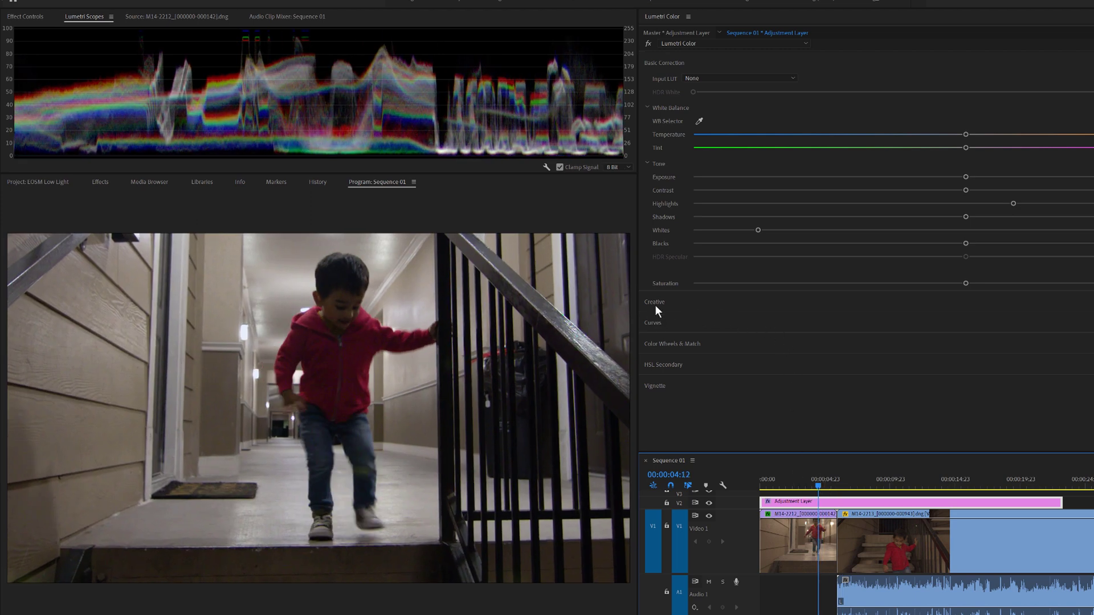
left_click(657, 323)
scroll(662, 322, "down", 8)
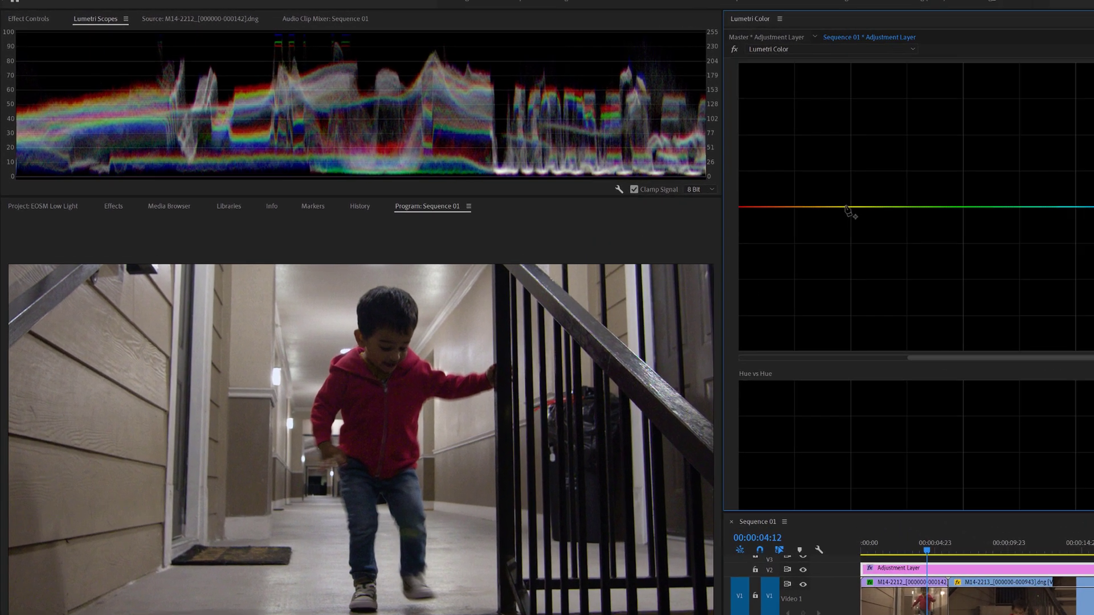
left_click(846, 207)
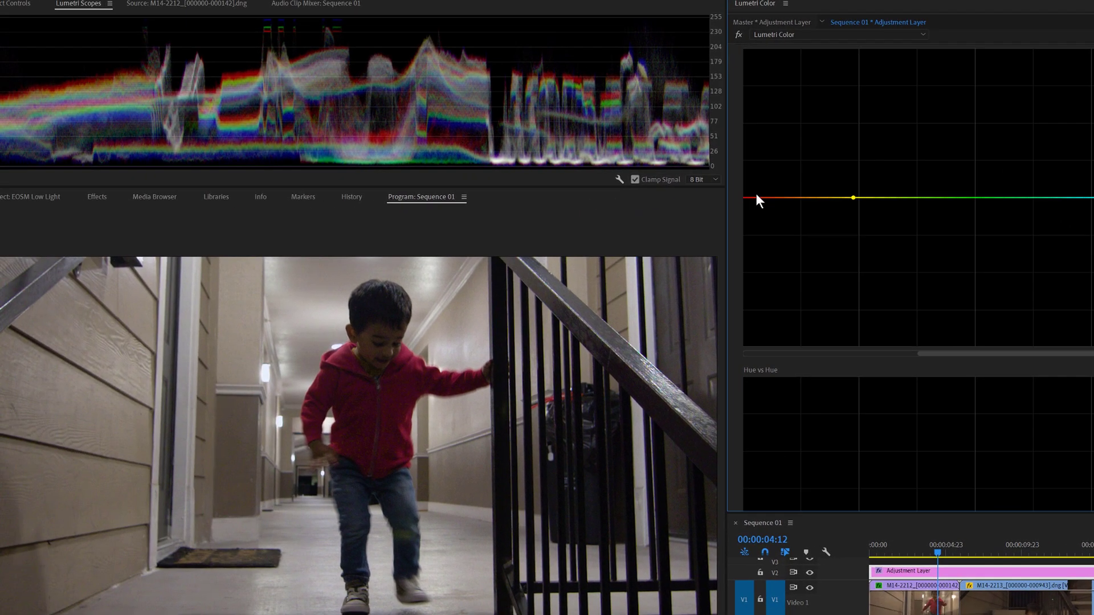
left_click_drag(760, 197, 766, 153)
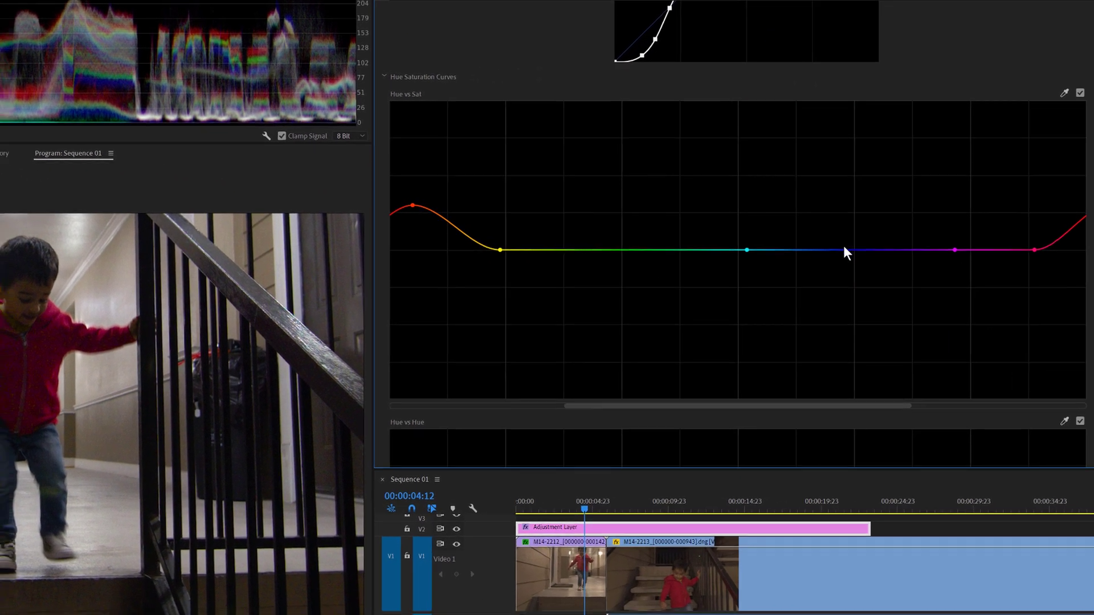
left_click_drag(834, 252, 835, 191)
mouse_move(989, 154)
left_mouse_down()
mouse_move(990, 98)
mouse_move(989, 156)
mouse_move(989, 101)
mouse_move(985, 140)
left_mouse_up()
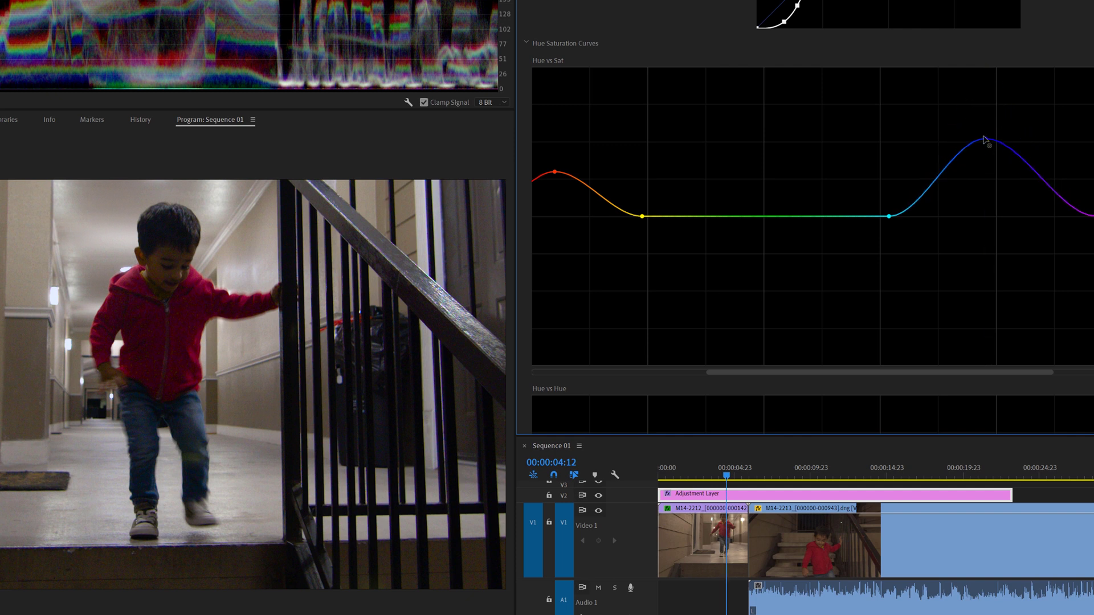
Play the graded first clip and switch track V2's visibility off and on to compare before and after.
key("space")
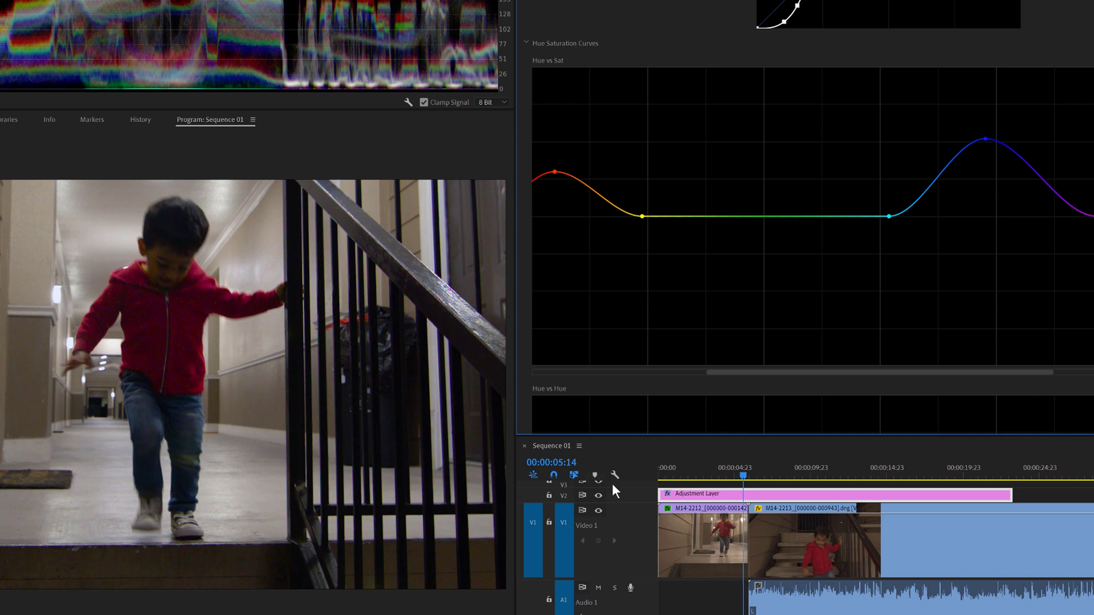
left_click(601, 500)
left_click(601, 499)
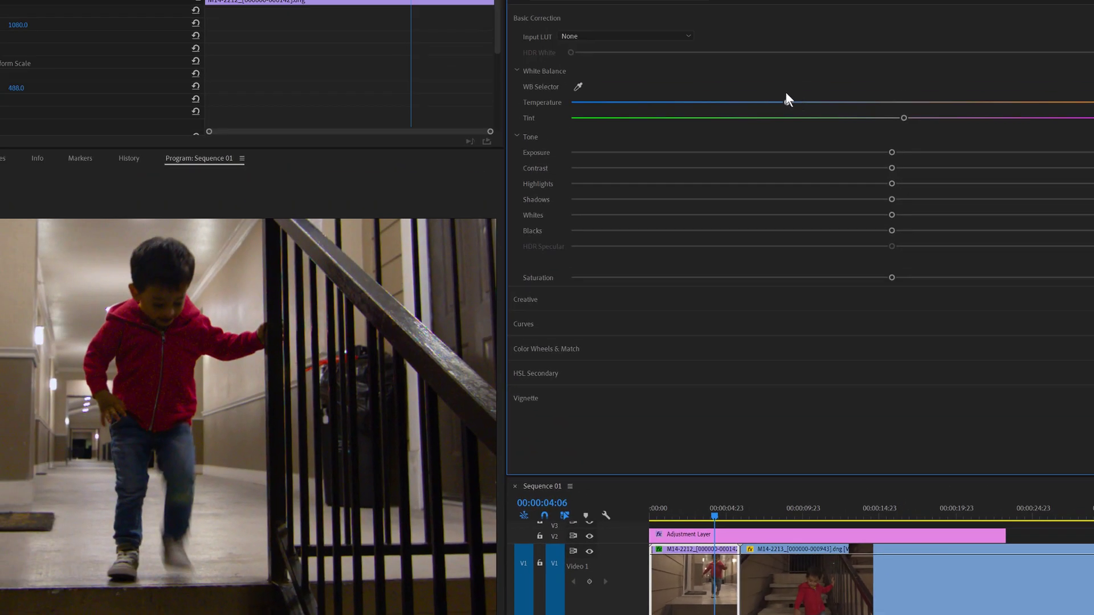
Copy the Lumetri Color effect from clip M14-2212 and target clip M14-2213 to receive it.
scroll(245, 68, "down", 5)
scroll(245, 68, "up", 2)
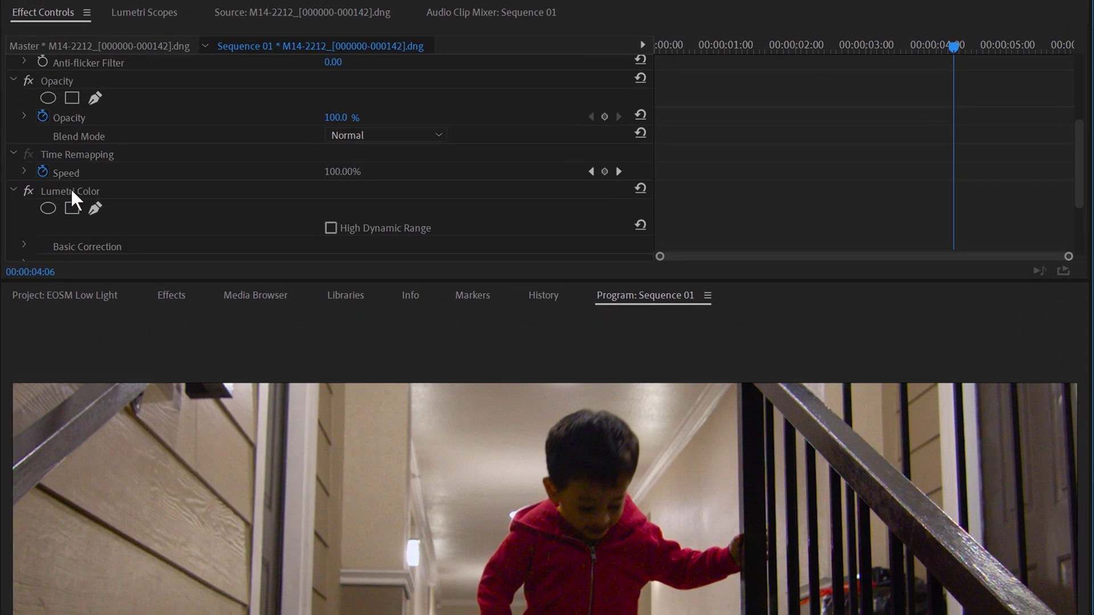
left_click(72, 192)
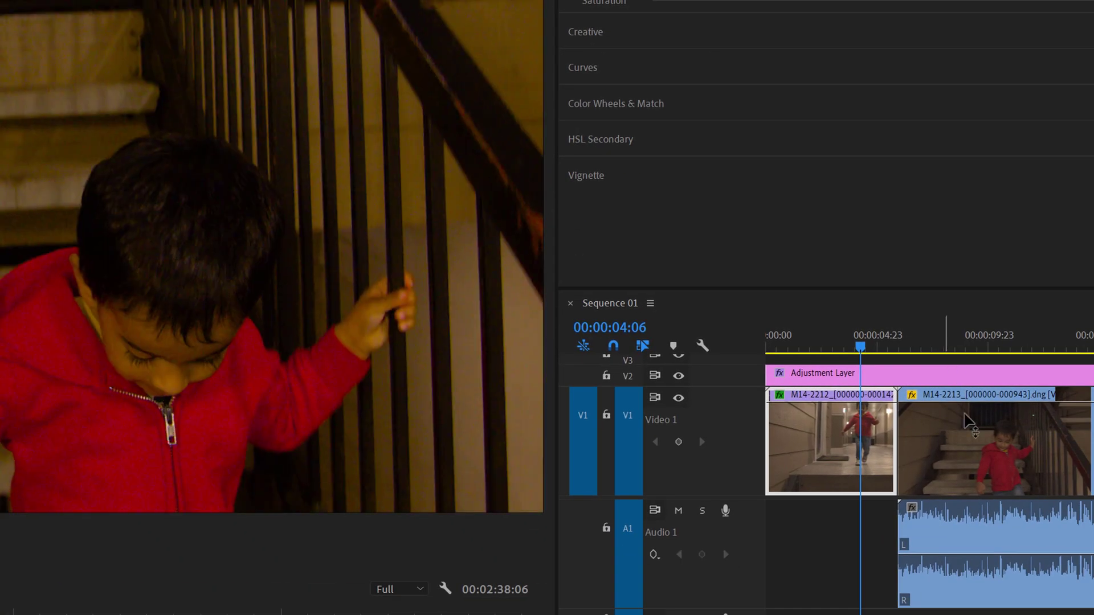
left_click(972, 480)
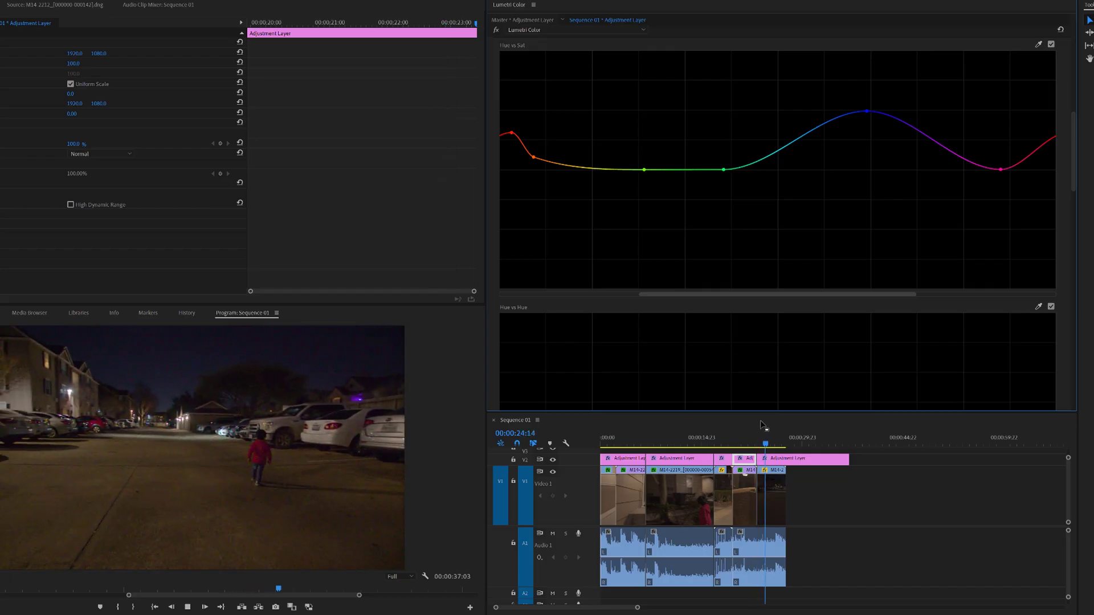
Select the last clip, M14-2216, and show its Basic Correction settings in Lumetri Color.
left_click(776, 501)
left_click(842, 496)
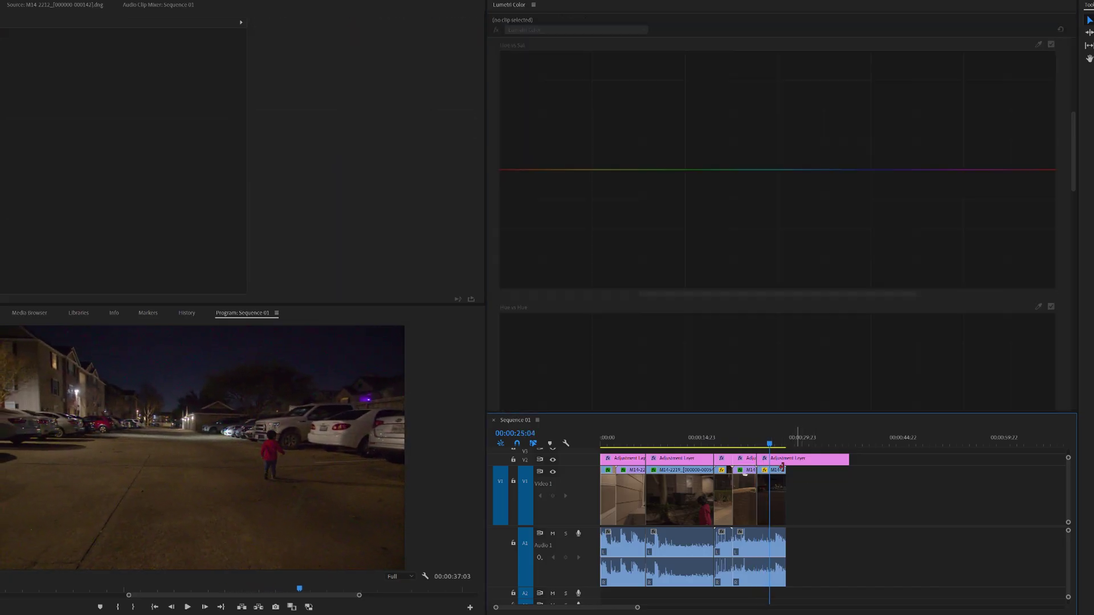
left_click(770, 484)
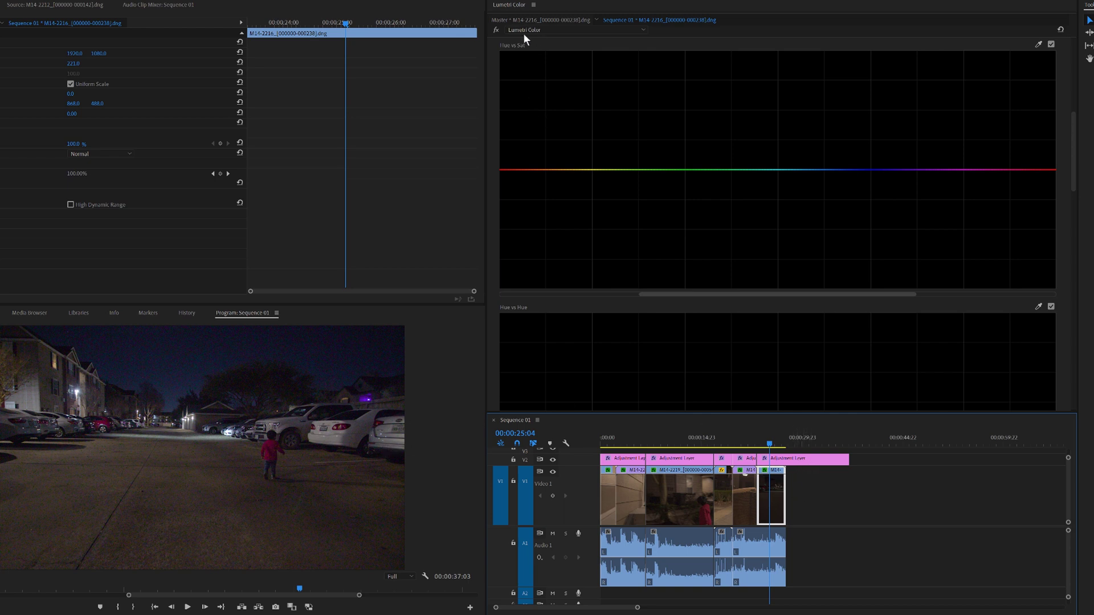
scroll(520, 46, "up", 8)
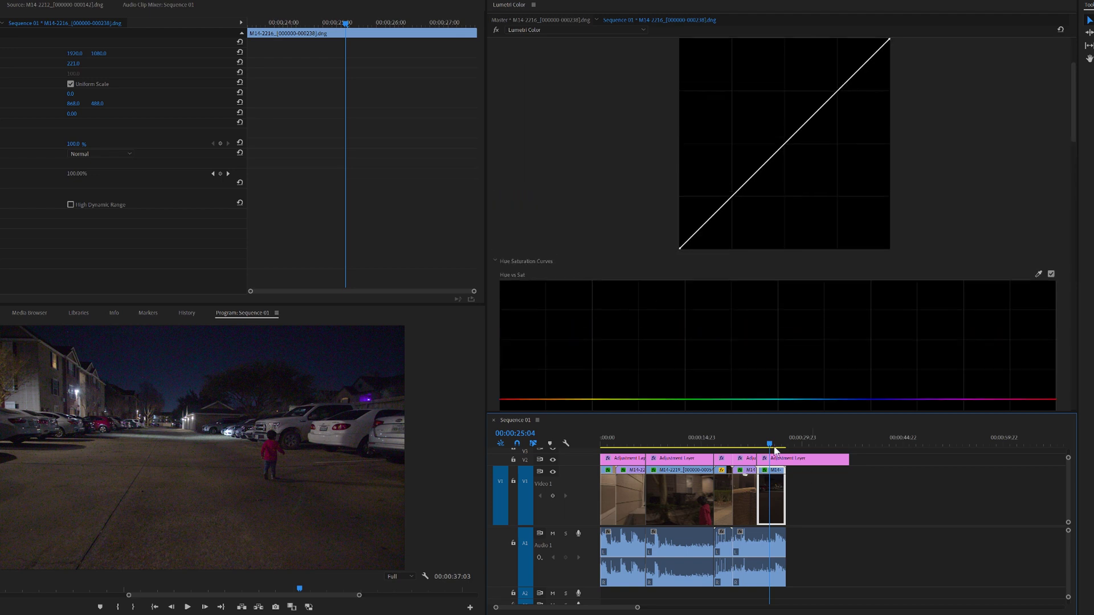
scroll(637, 213, "up", 2)
left_click(534, 49)
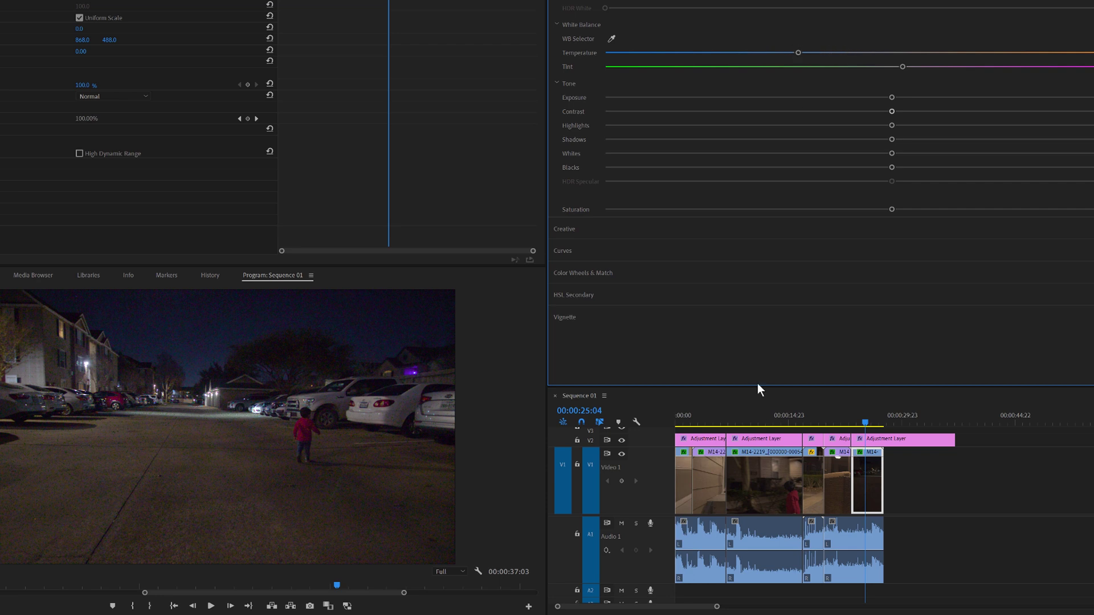
Trim the last adjustment layer to the end of clip M14-2216 and strongly raise its exposure while monitoring the Lumetri Scopes.
left_click(884, 442)
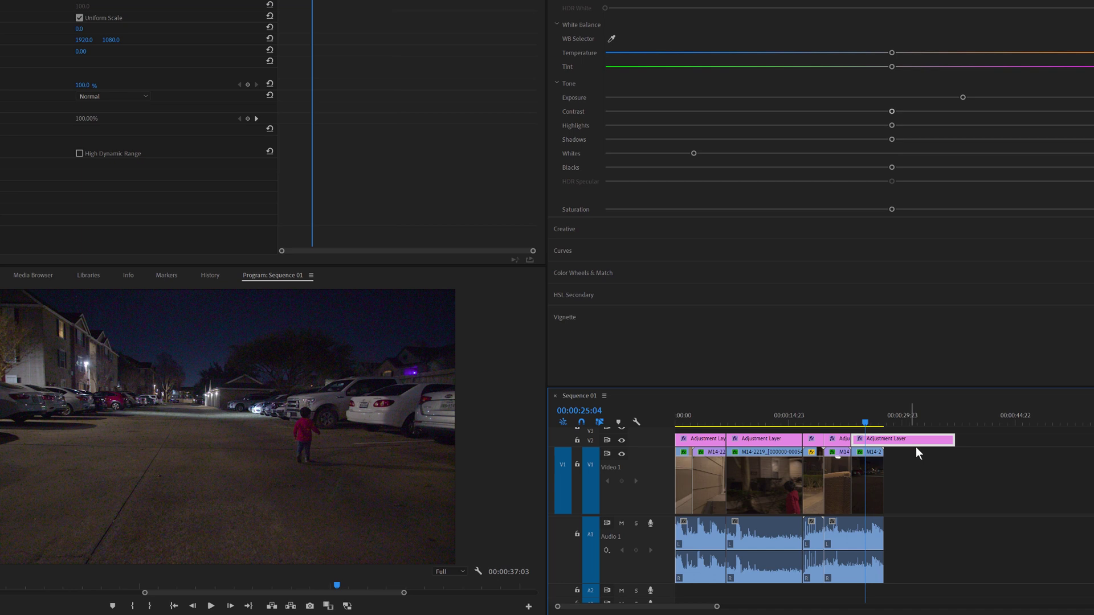
left_click_drag(954, 438, 884, 457)
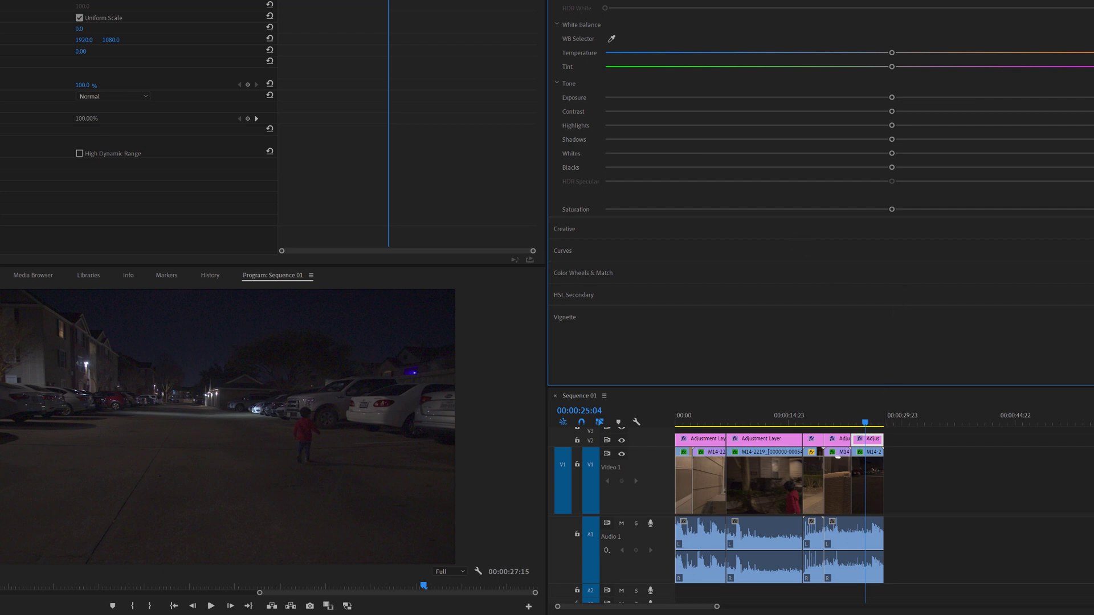
left_click(34, 29)
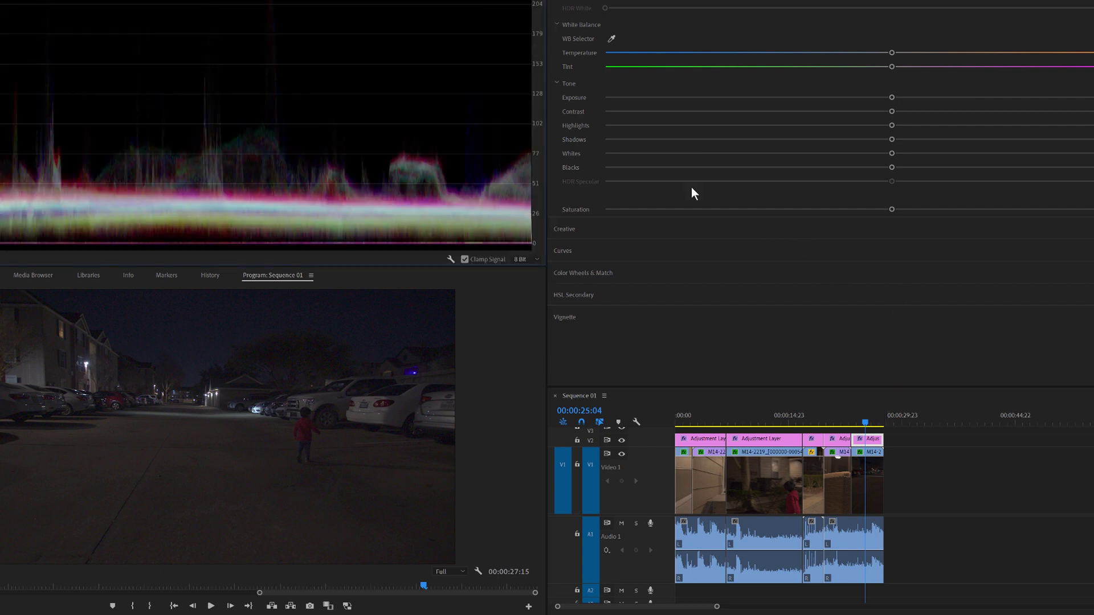
left_click_drag(890, 98, 1093, 102)
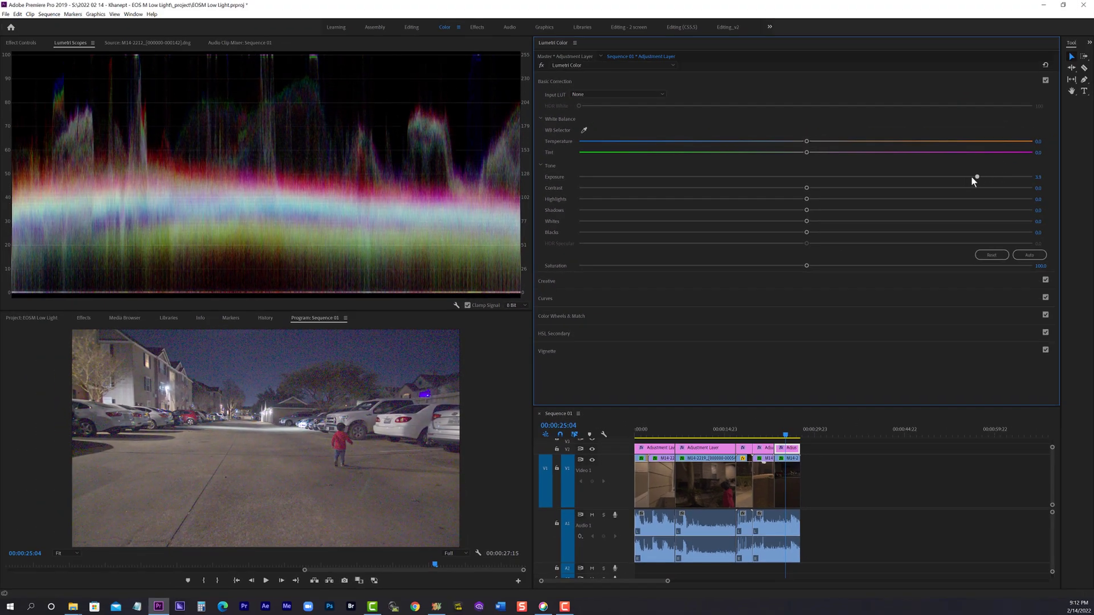
left_click_drag(972, 176, 977, 176)
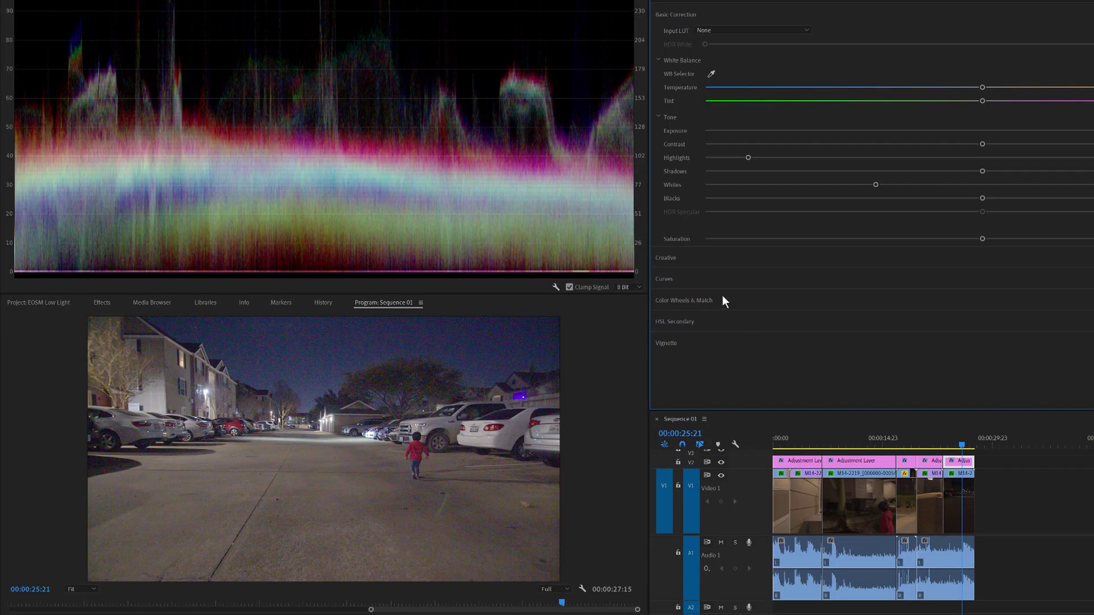
Boost the blues on the last adjustment layer's Hue vs Sat curve, anchoring the curve at green instead of cyan.
left_click(691, 279)
scroll(661, 371, "down", 5)
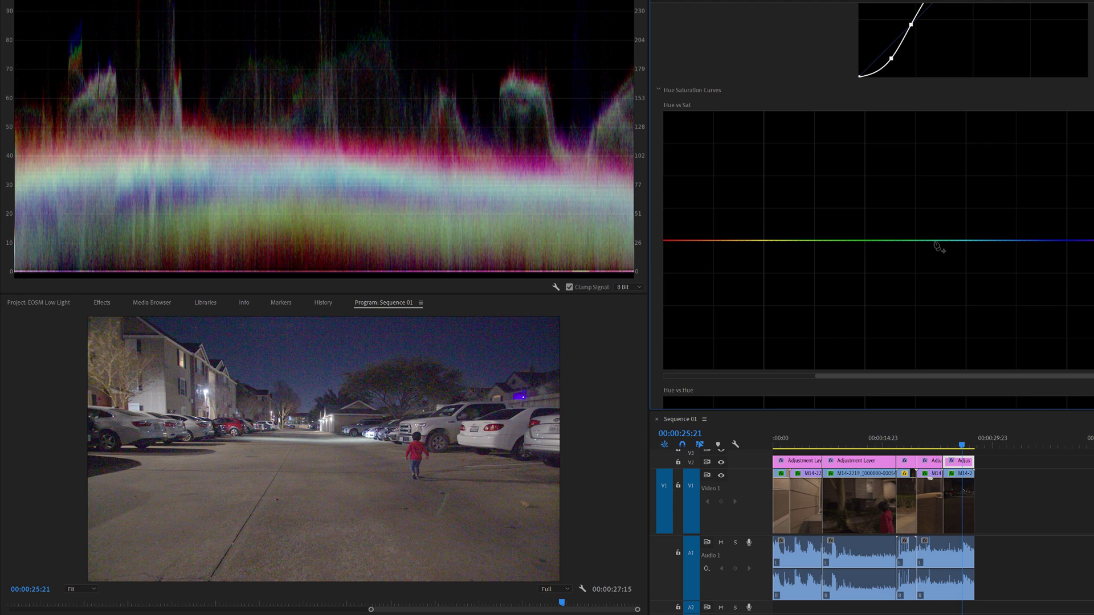
left_click_drag(1061, 240, 1063, 186)
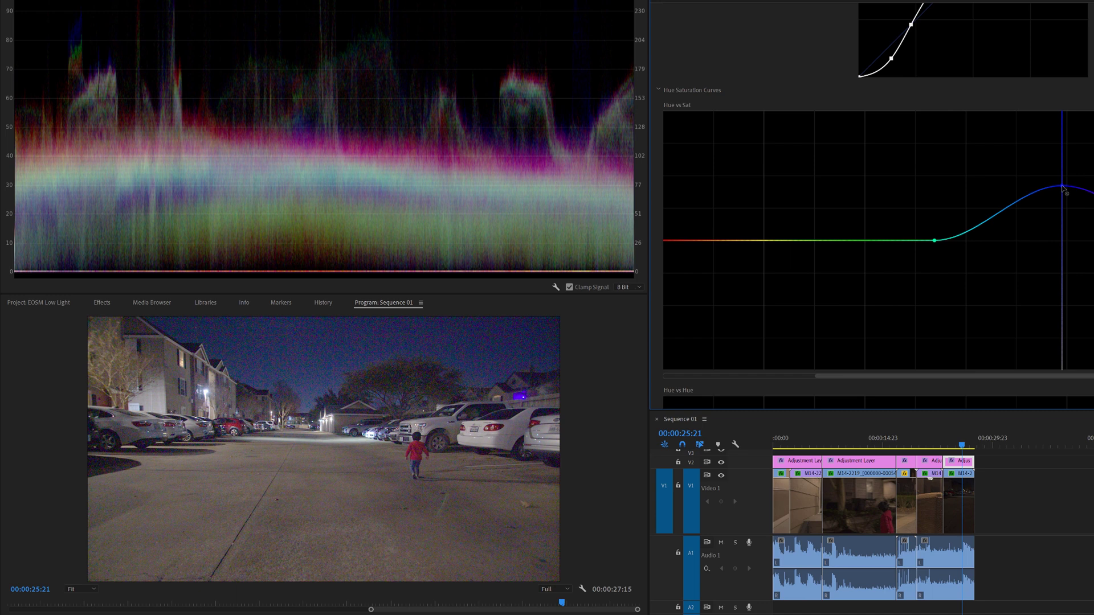
left_click(868, 240)
left_click(932, 241, "ctrl")
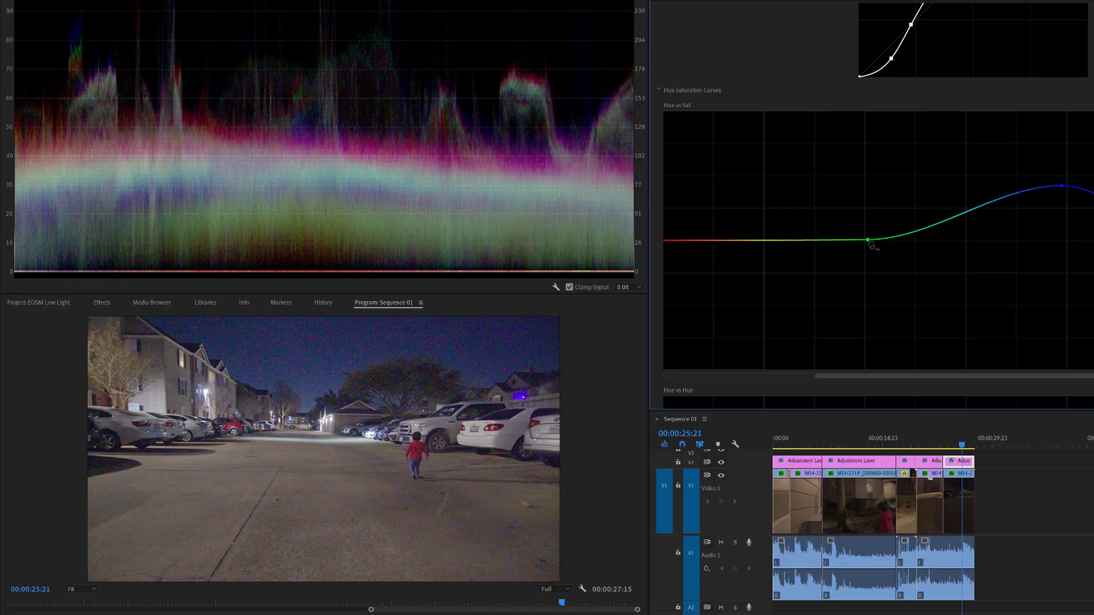
left_click(909, 234)
left_click_drag(909, 234, 925, 313)
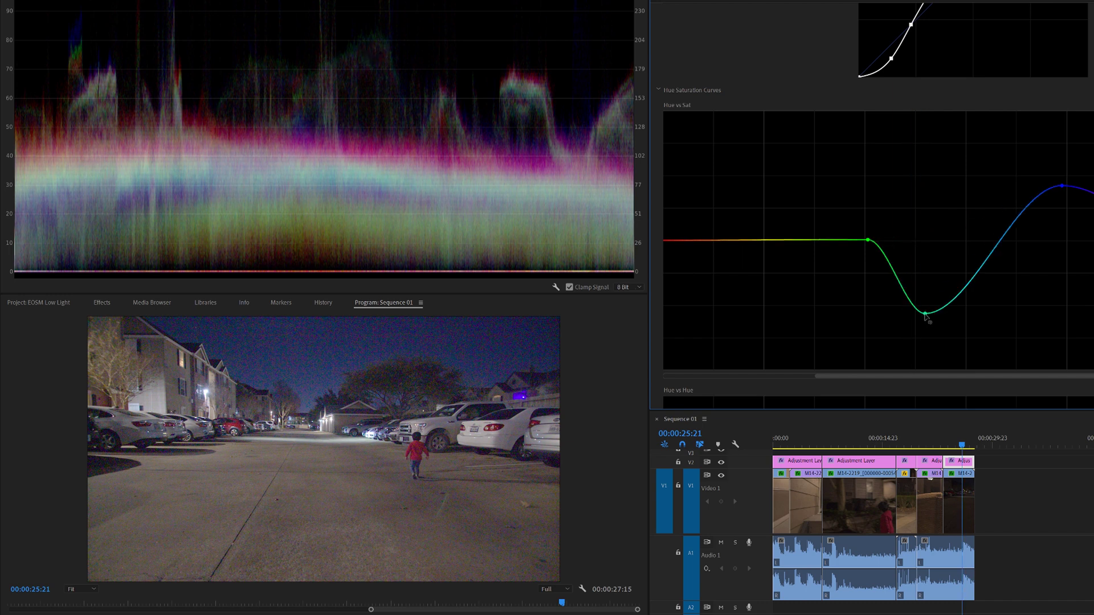
left_click(926, 314, "ctrl")
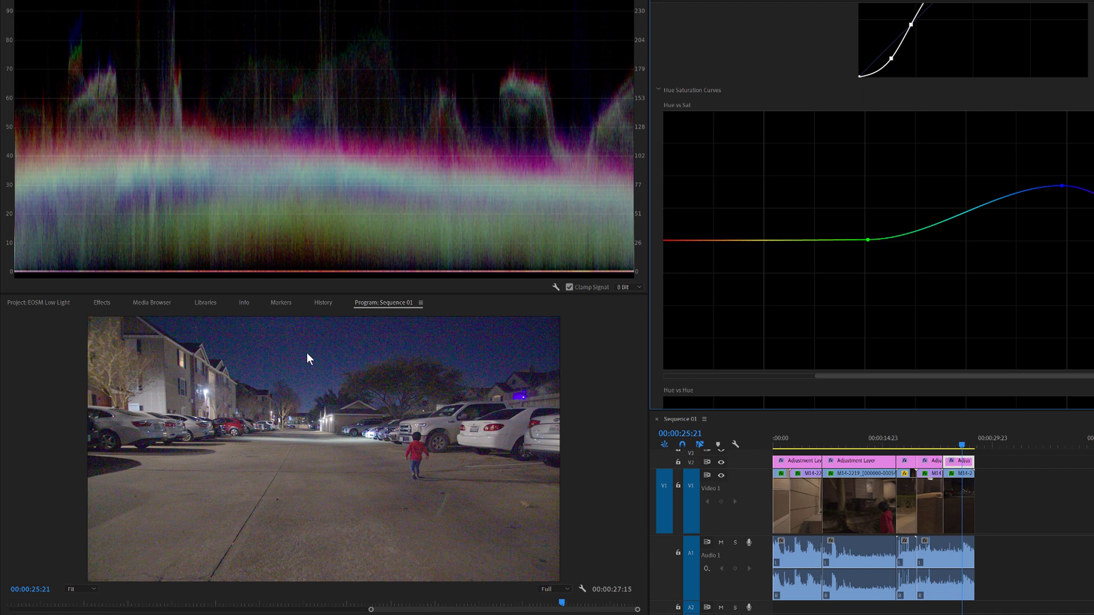
Boost the reds on the Hue vs Sat curve with an anchor at orange and toggle track V2's visibility to compare.
left_click(741, 239)
left_click_drag(682, 240, 682, 202)
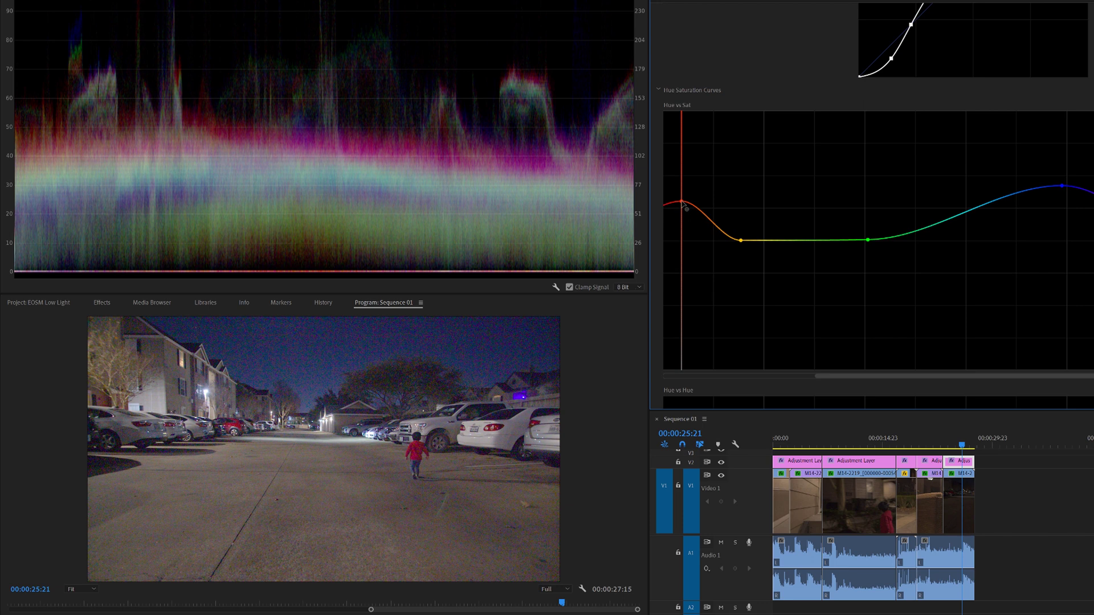
left_click(721, 462)
left_click(721, 462)
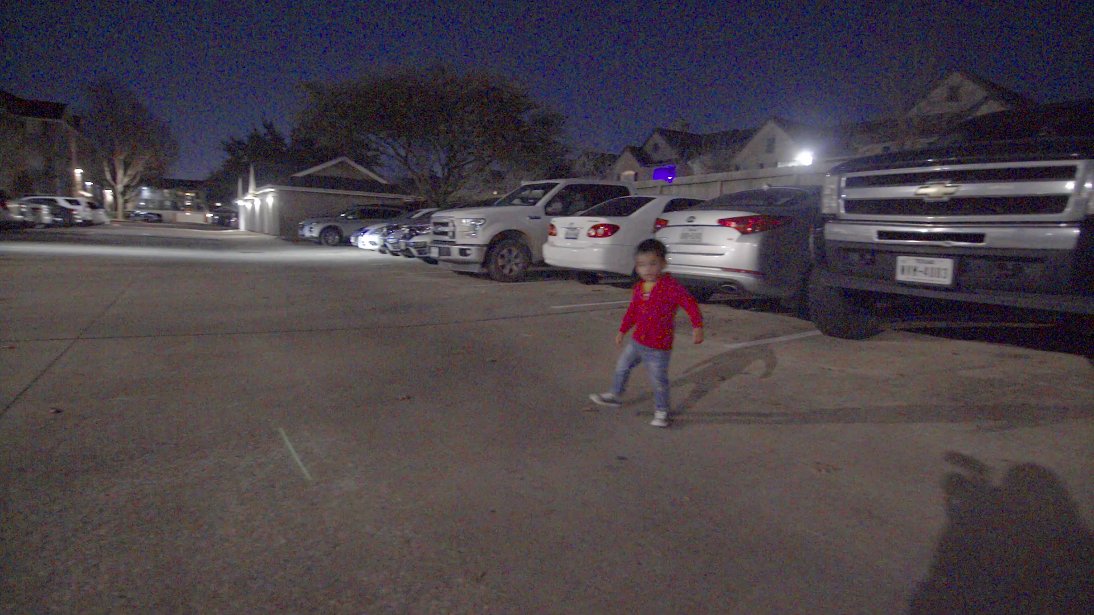
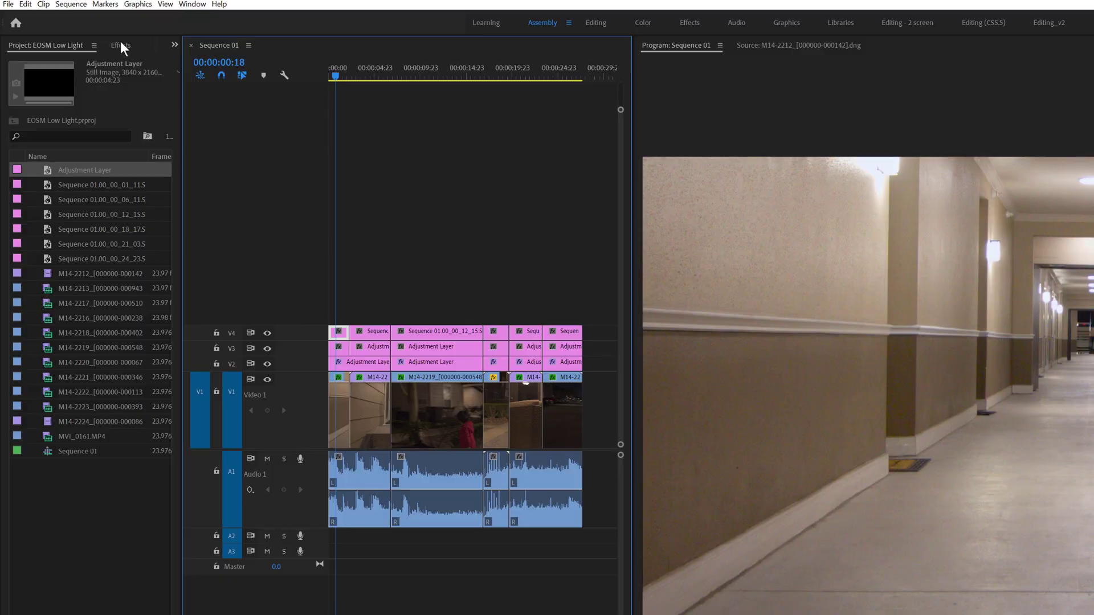
Search the effects for "neat" and apply Reduce Noise v5 (SR) to the clips on track V4.
left_click(121, 46)
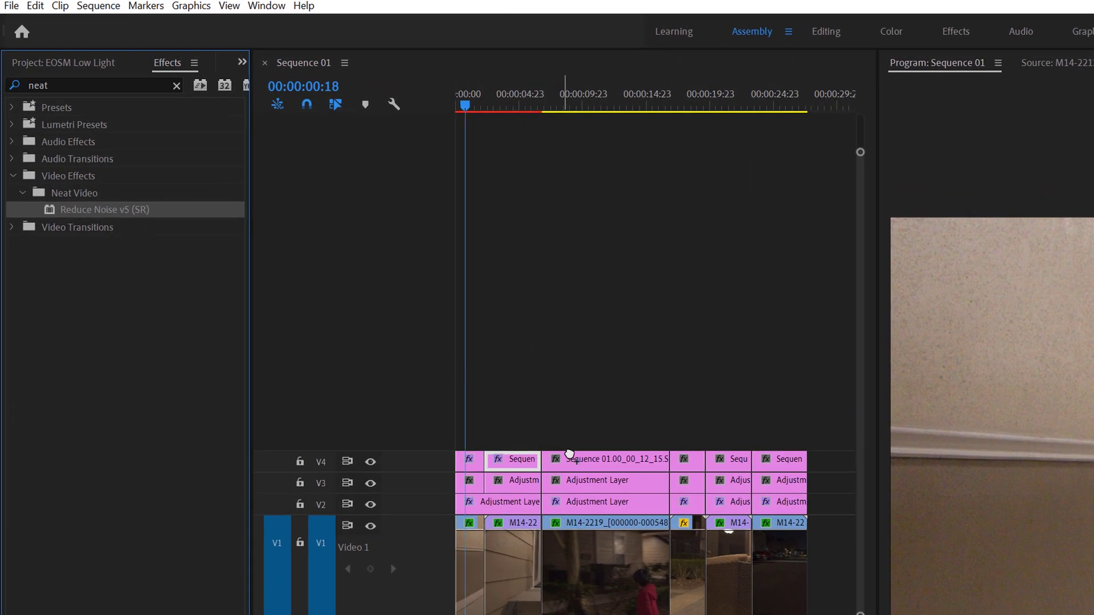
left_click_drag(575, 459, 575, 460)
left_click_drag(785, 437, 704, 457)
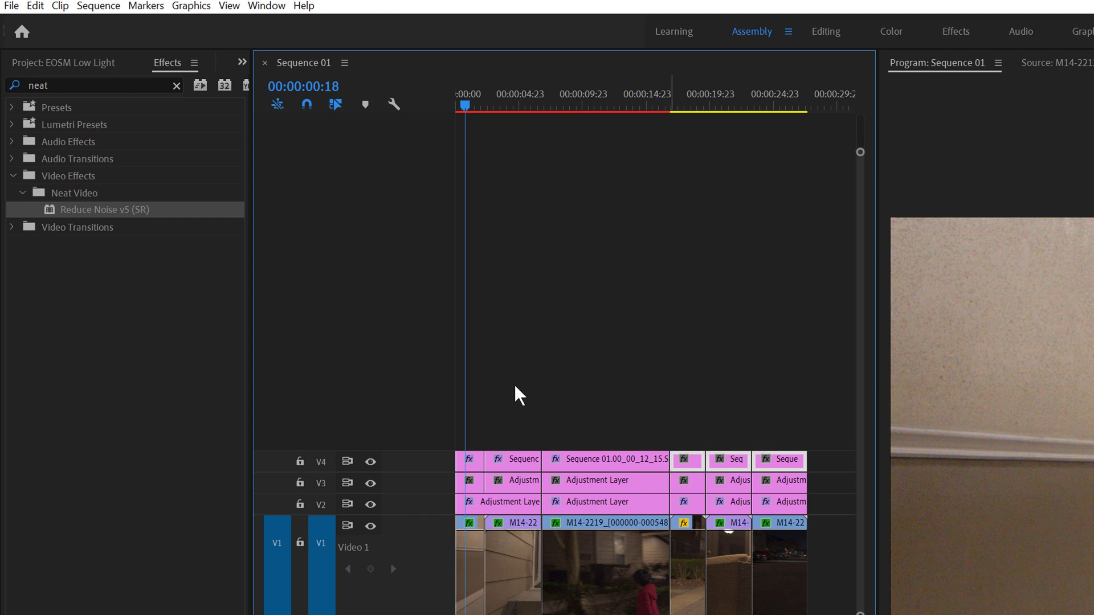
left_click_drag(120, 209, 383, 301)
left_click_drag(691, 459, 691, 456)
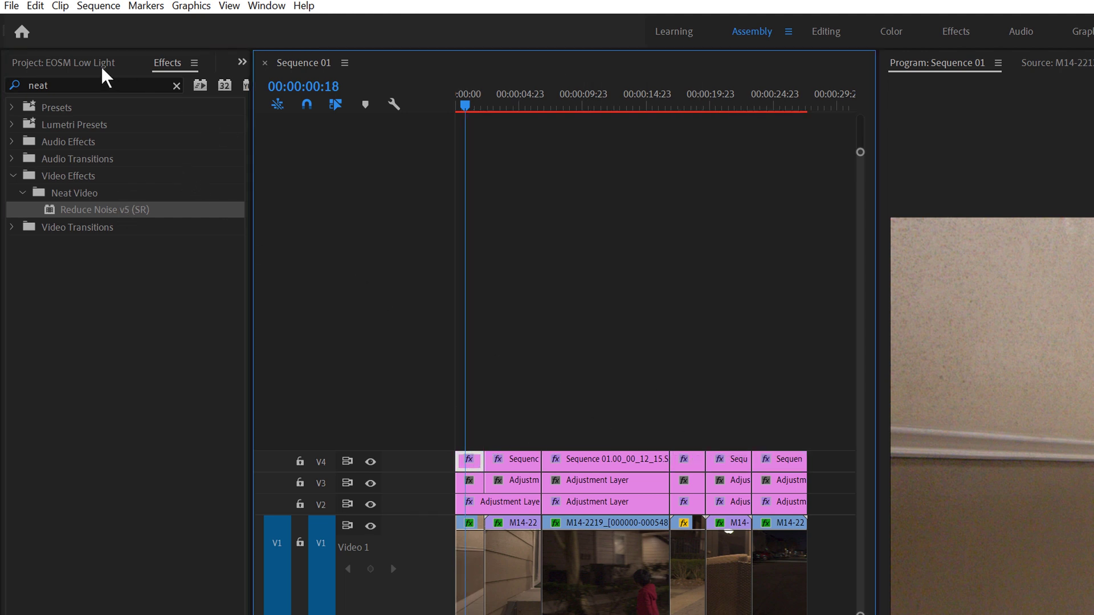
Prepare the input frames of Reduce Noise v5 (SR) on the first V4 clip and open its noise profile builder.
left_click(243, 62)
left_click(273, 125)
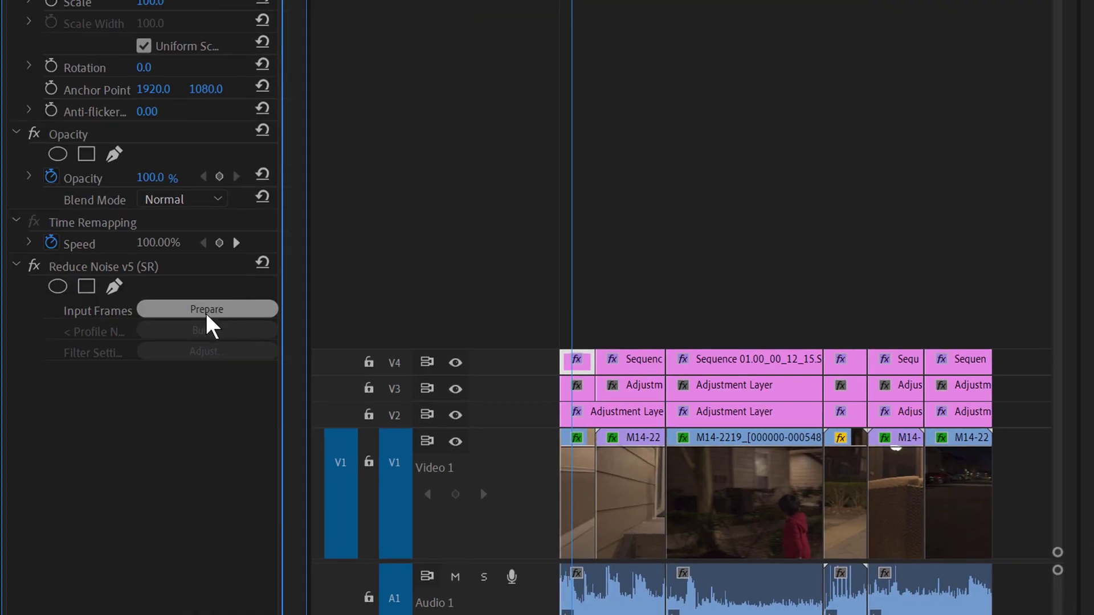
left_click(209, 312)
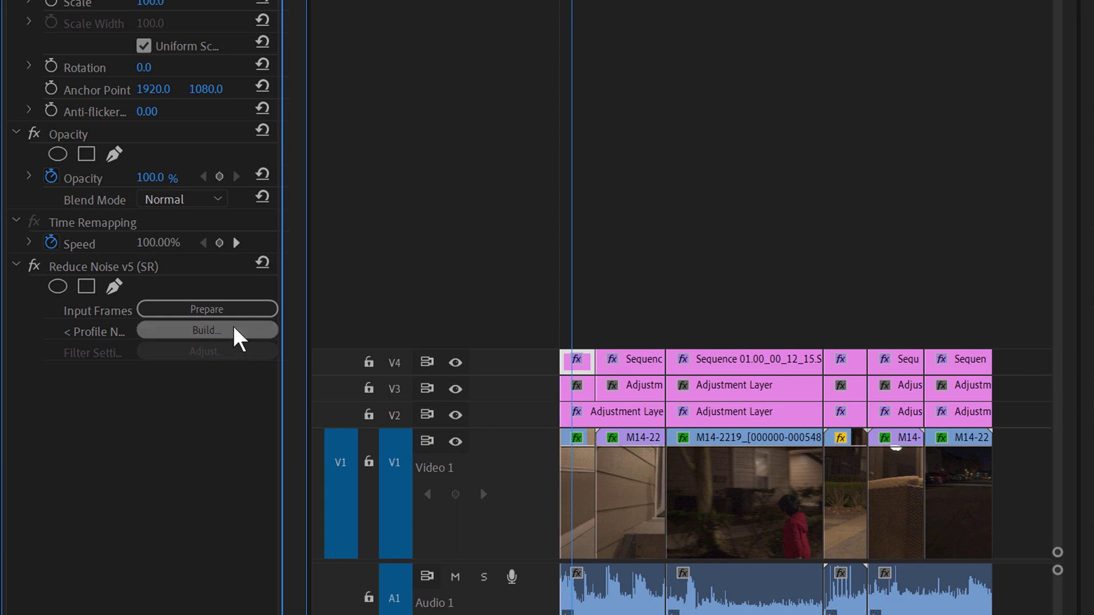
left_click(234, 329)
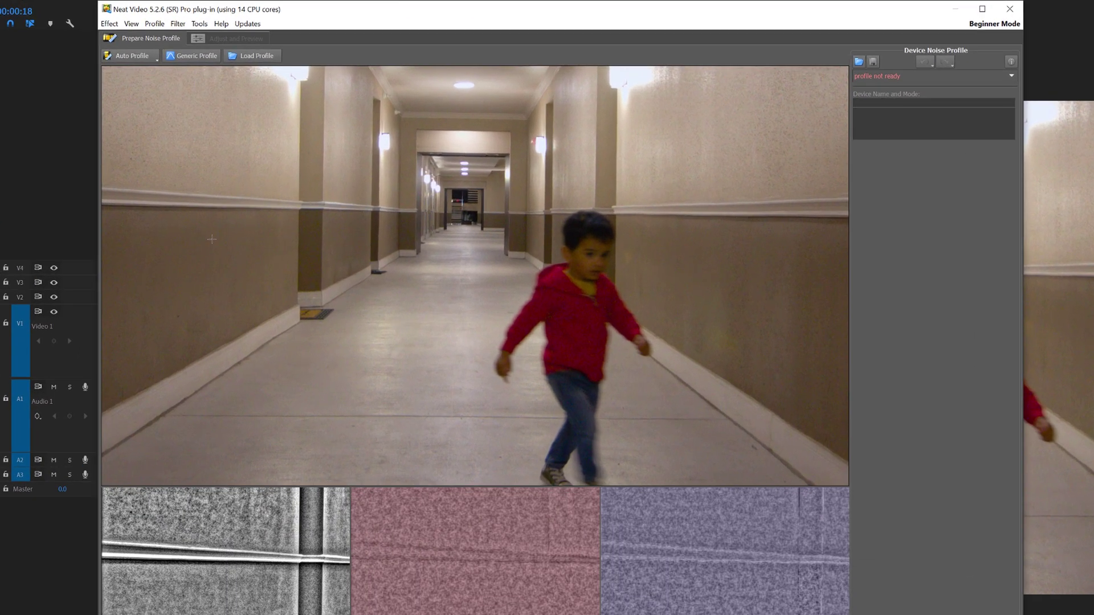
Build a noise profile from a sample area on the plain brown corridor wall and switch to adjusting and previewing the filter.
left_click_drag(217, 228, 253, 263)
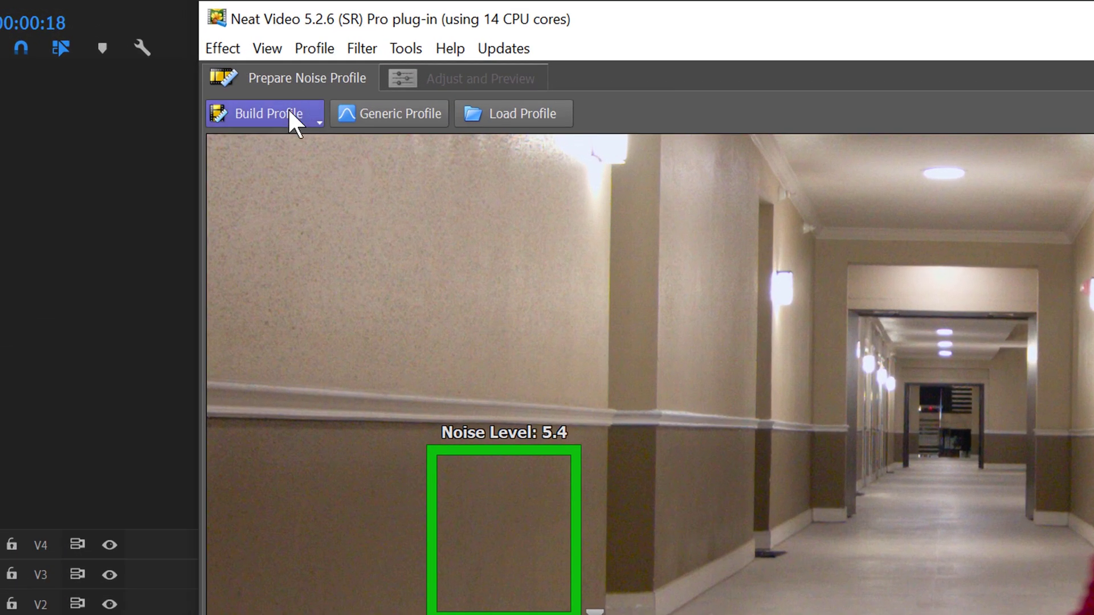
left_click(292, 118)
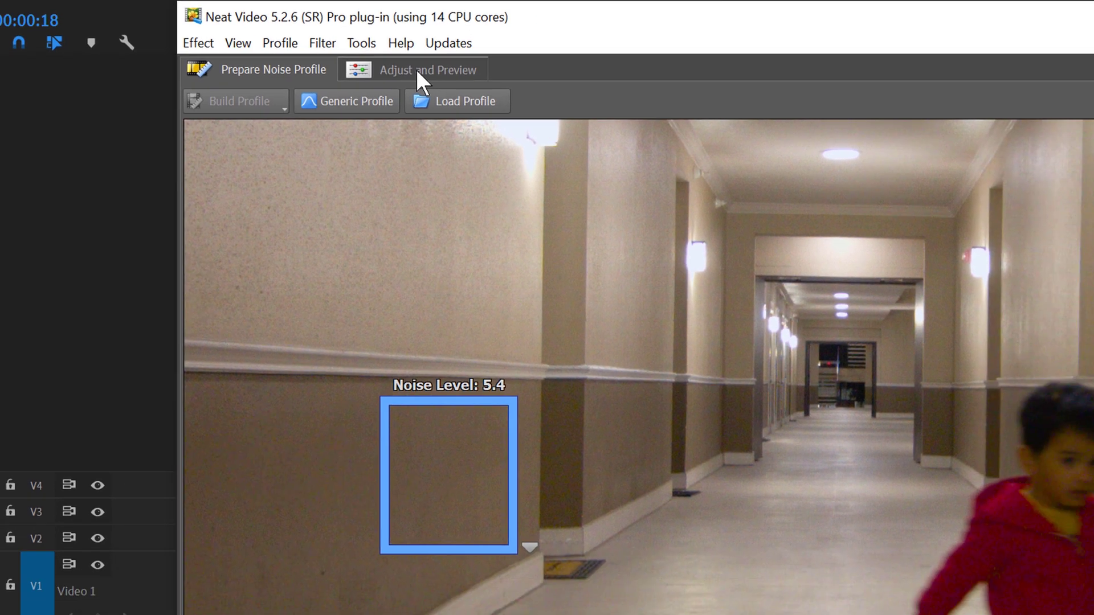
left_click(480, 79)
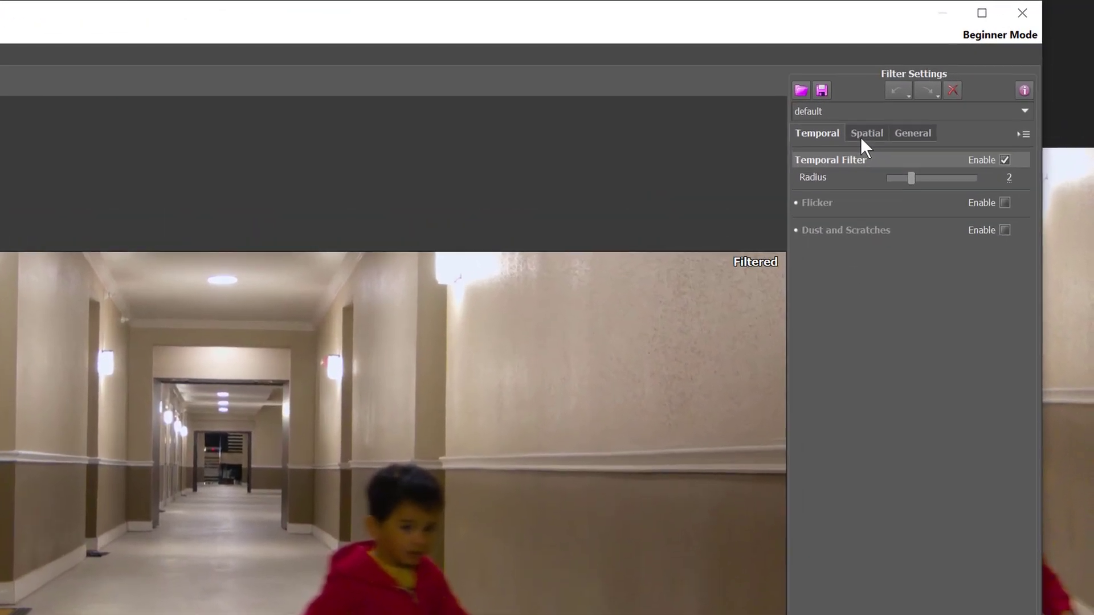
Enable sharpening in the spatial filter and set Fine to 160% and Medium to 80%.
left_click(861, 140)
left_click(1003, 256)
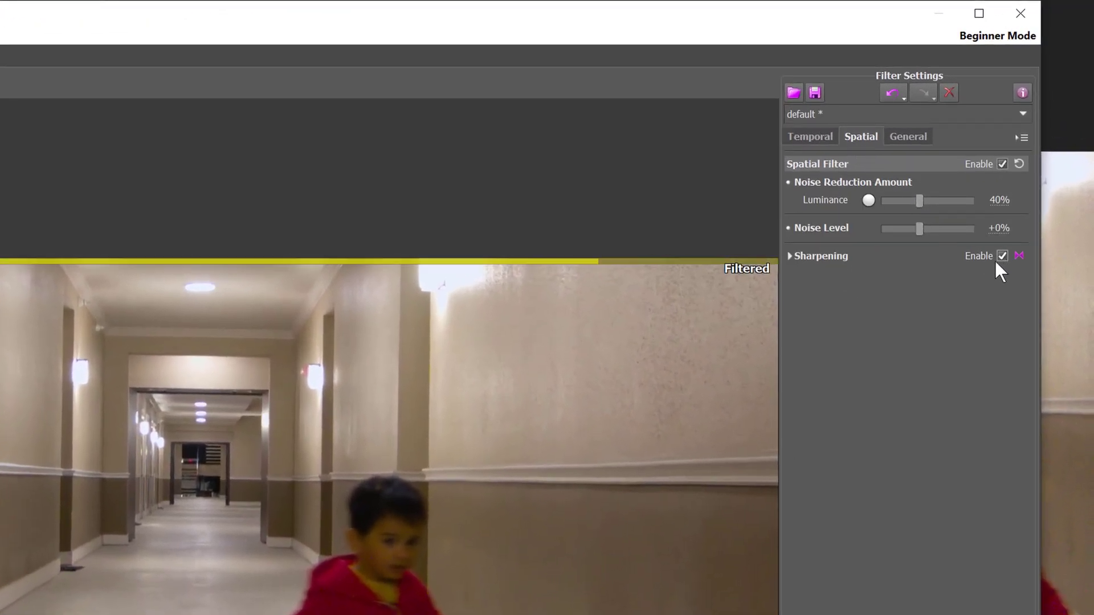
left_click(832, 256)
left_click(942, 293)
left_click(943, 275)
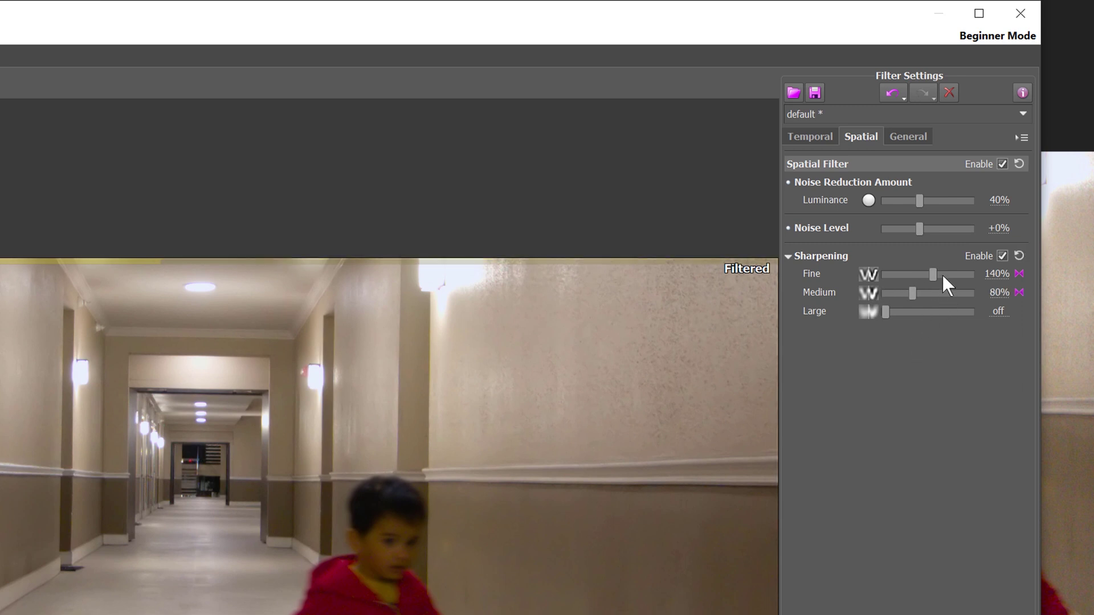
Compare the original corridor frame with the filtered one and apply the noise reduction settings.
left_click(175, 614)
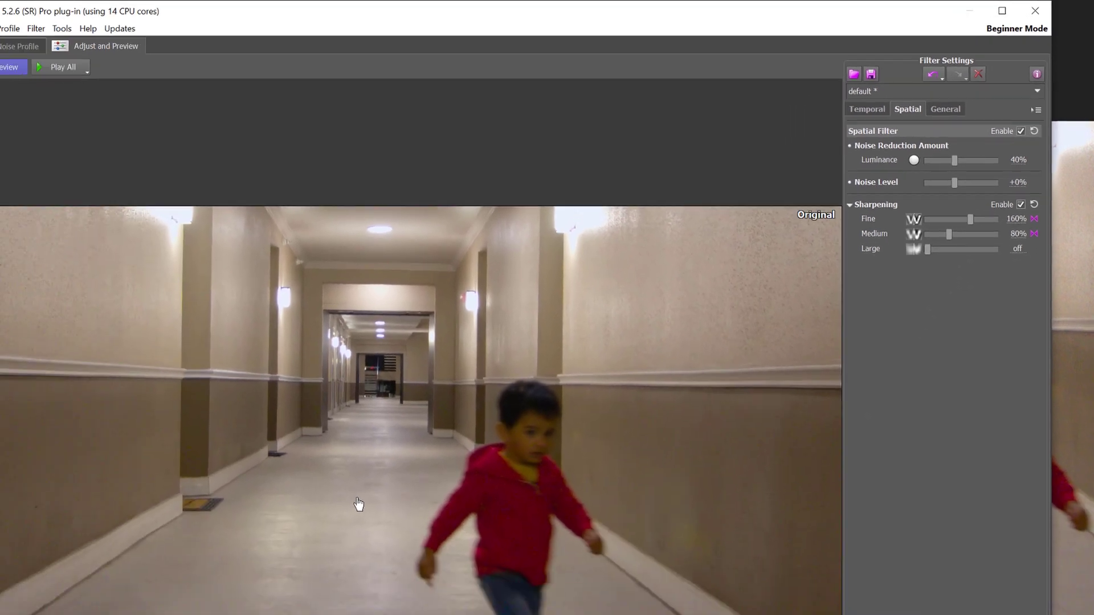
left_click(359, 505)
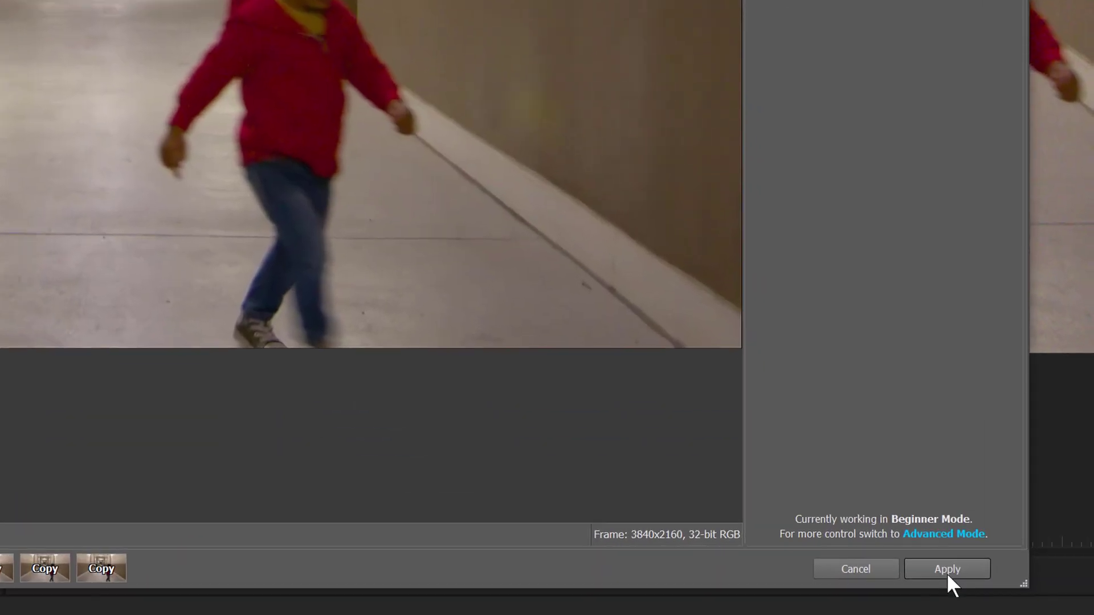
left_click(946, 570)
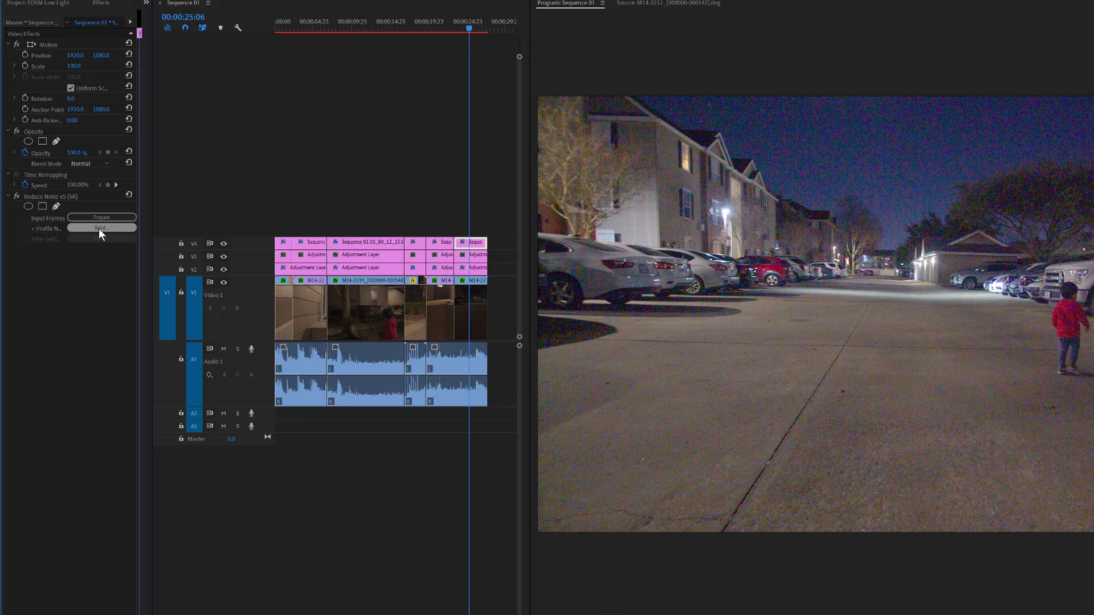
Open the noise profile builder for the last V4 clip and build a profile from a sample area in the dark sky.
left_click(100, 228)
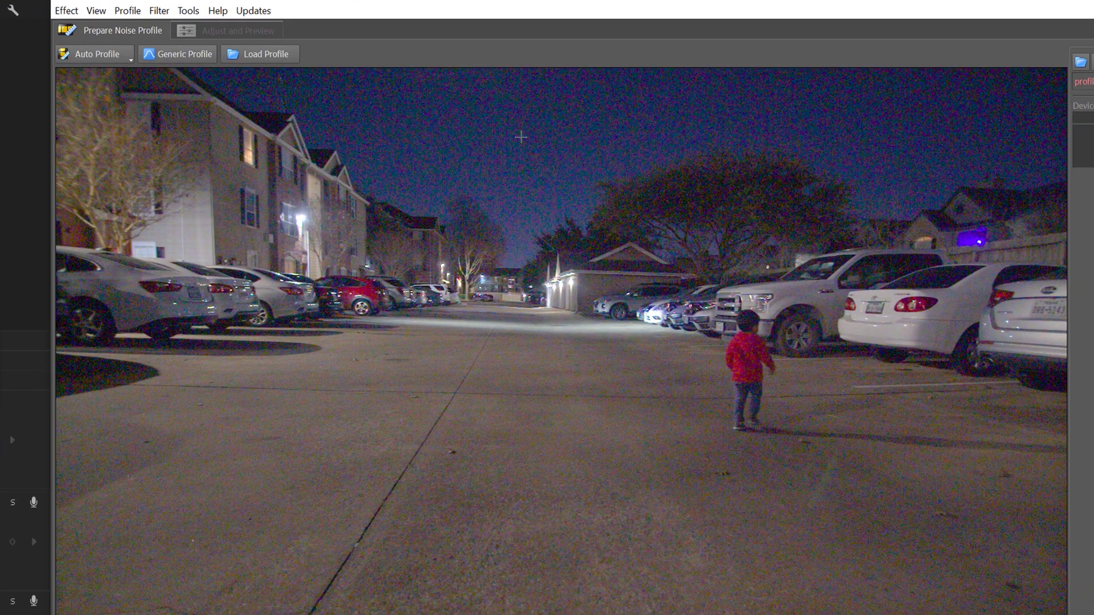
left_click_drag(522, 124, 450, 168)
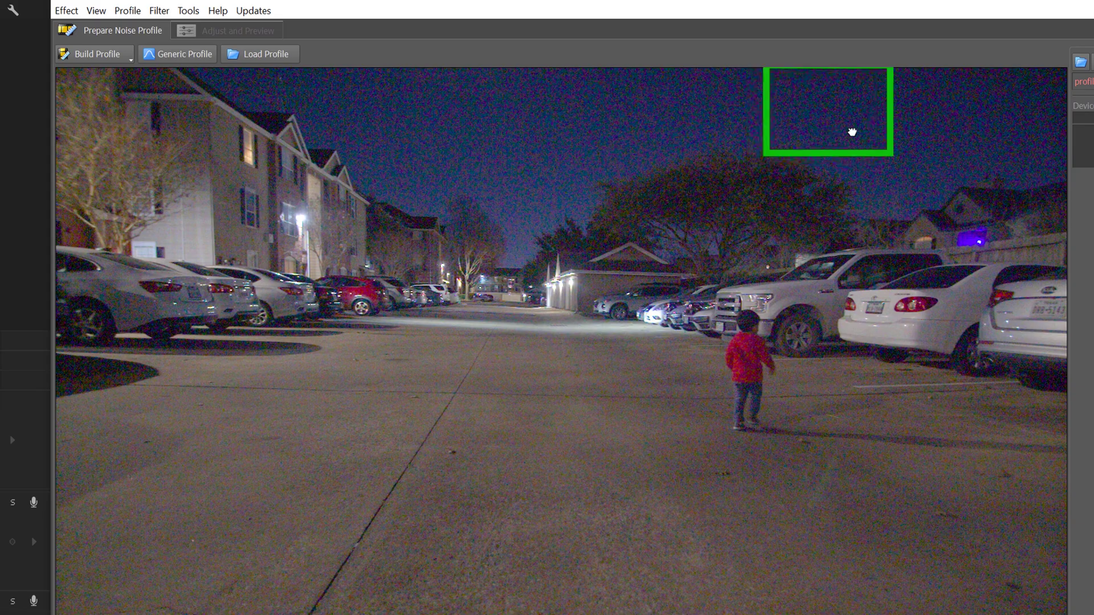
left_click_drag(852, 133, 480, 157)
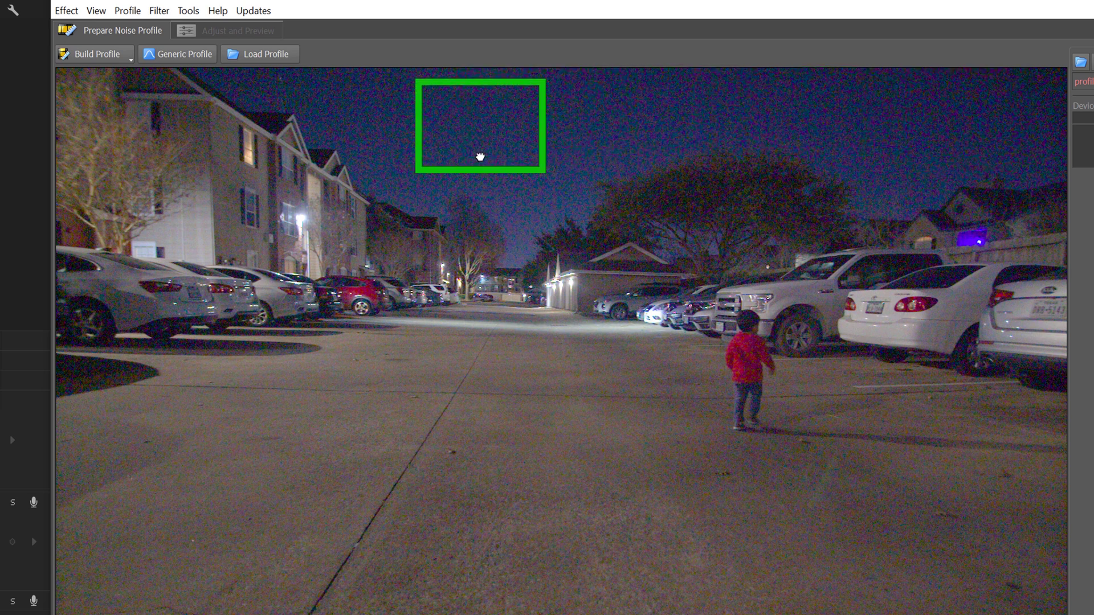
left_click(99, 51)
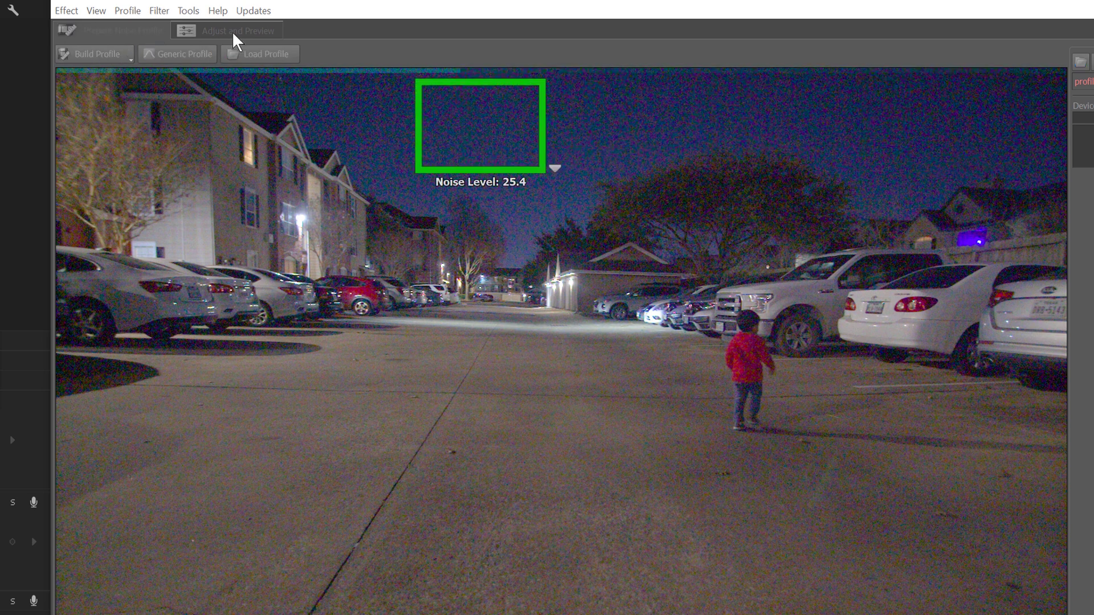
Preview the noise filter on the parking lot frame and delete the last still clip from V4.
left_click(236, 29)
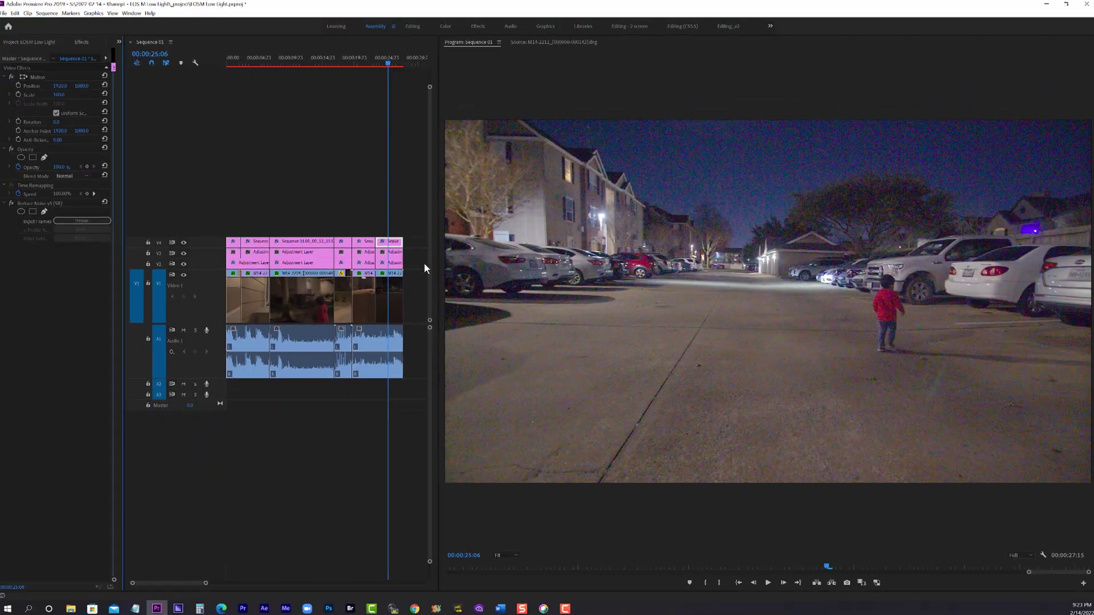
left_click(391, 248)
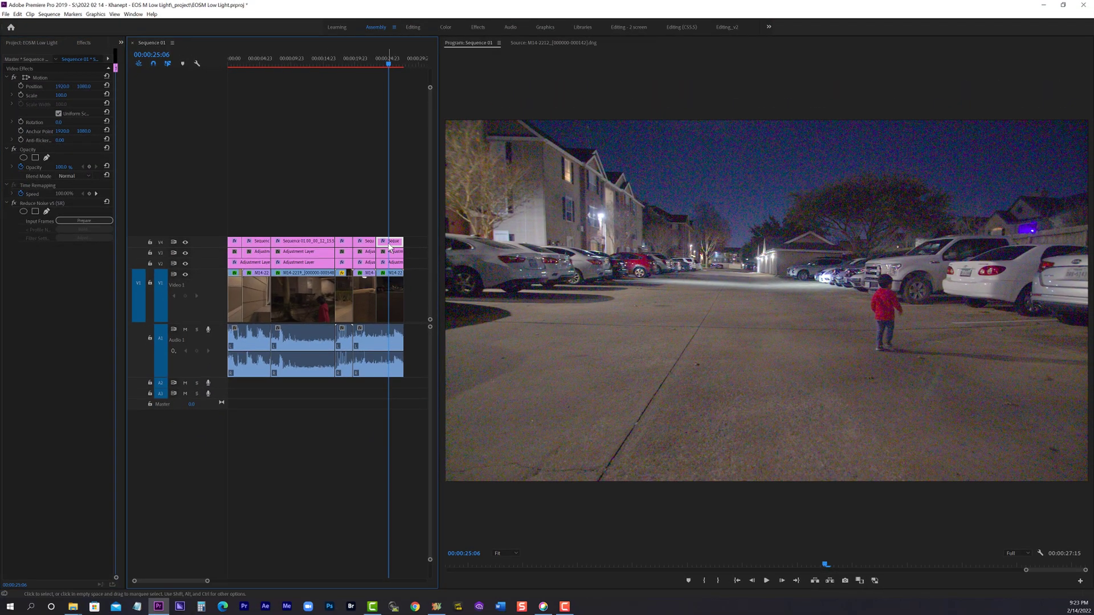
key("Delete")
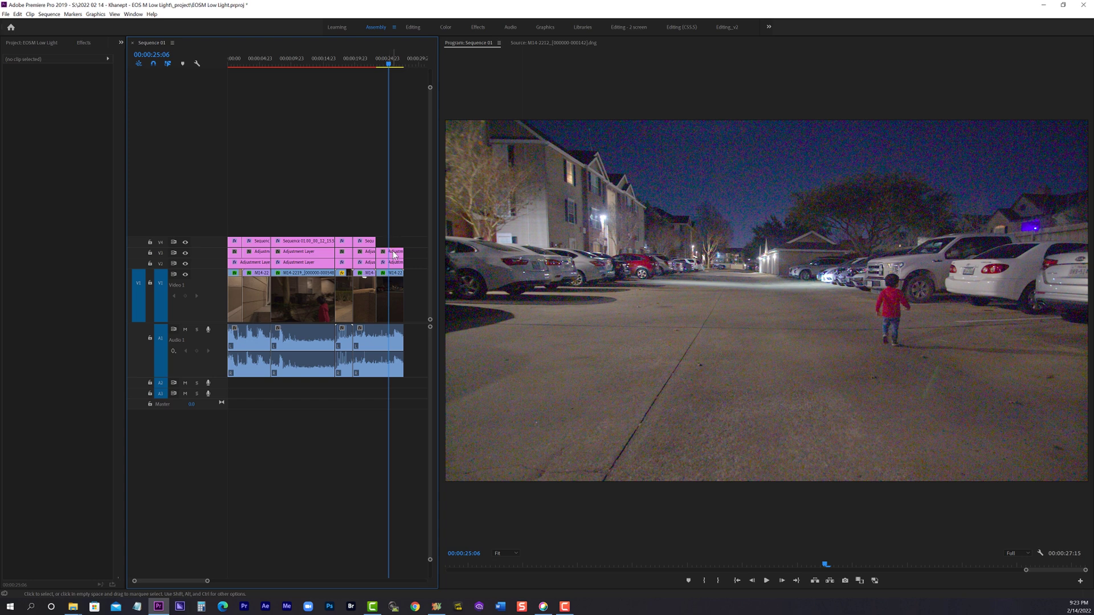
Lower the green, yellow, cyan and magenta saturation of the last V2 adjustment layer with Lumetri's Hue vs Sat curve.
left_click(395, 265)
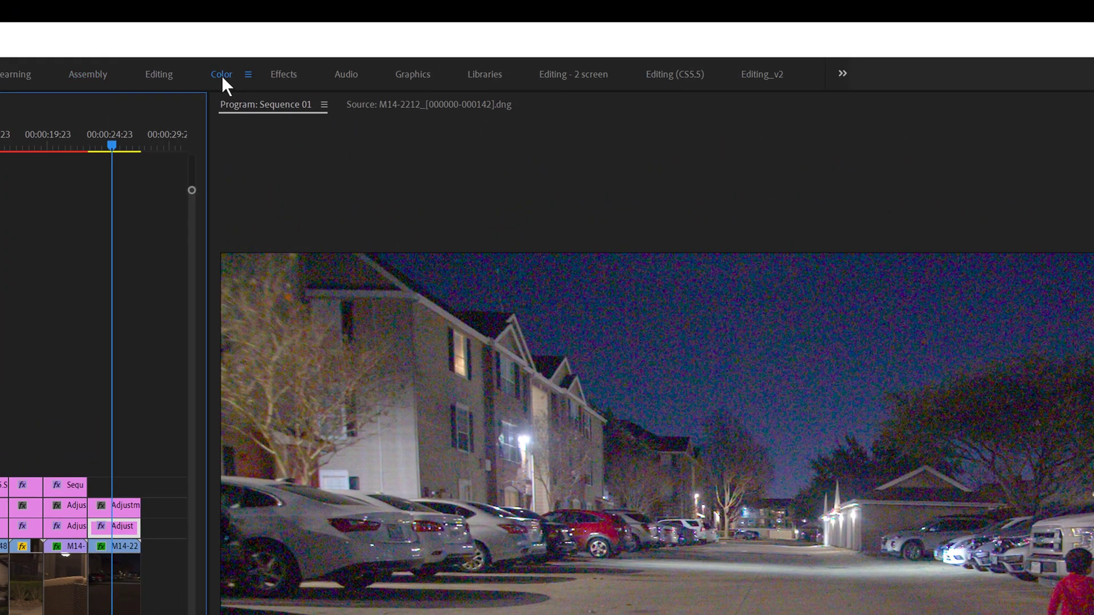
left_click(221, 75)
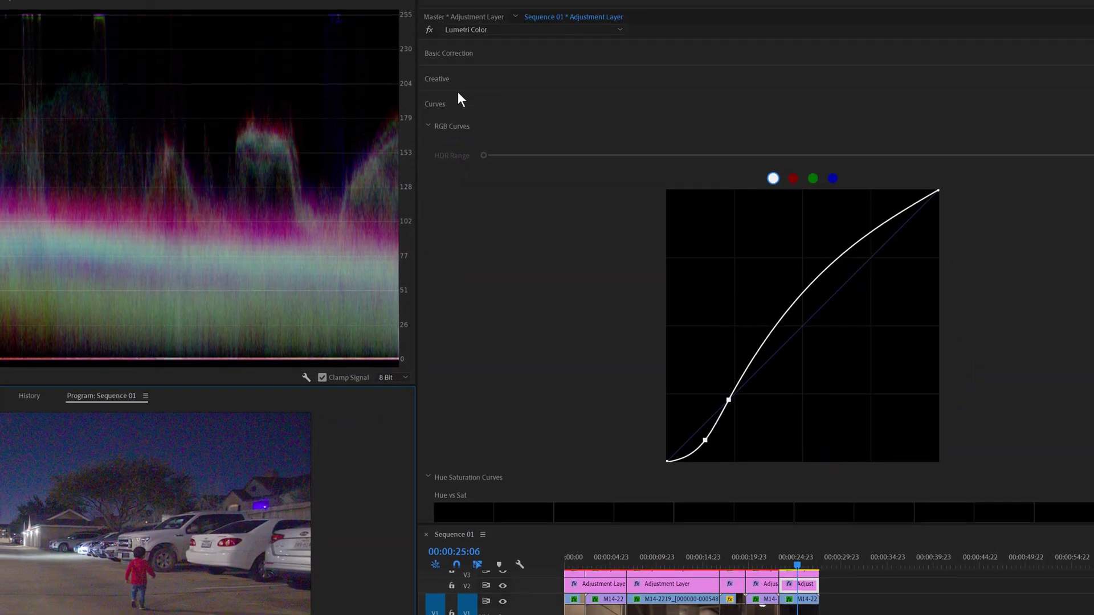
left_click(449, 104)
left_click(447, 105)
scroll(472, 246, "down", 1)
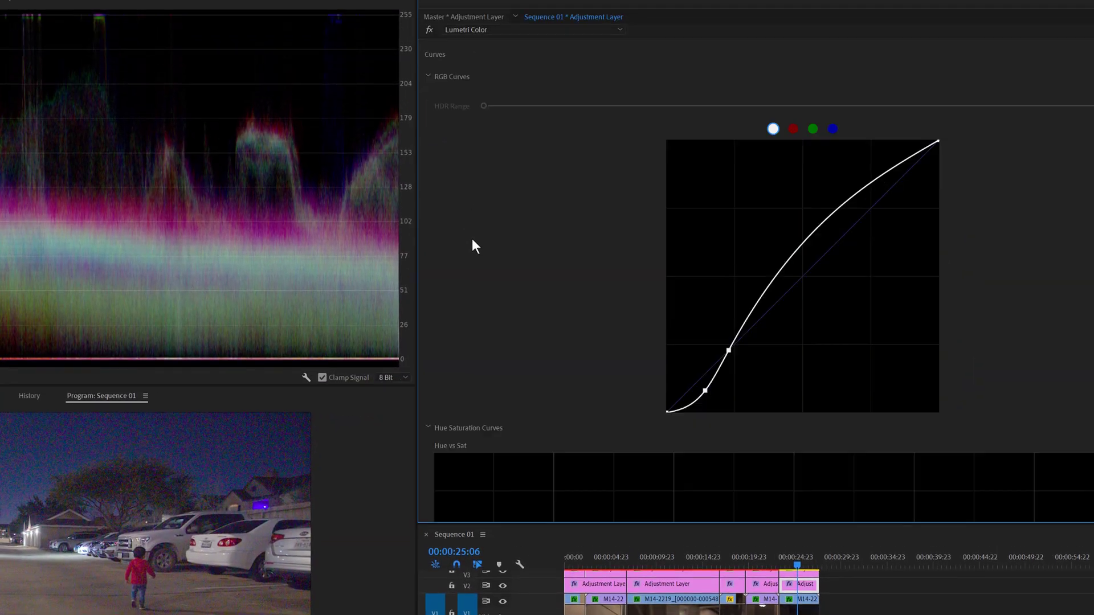
scroll(472, 247, "down", 6)
left_click_drag(677, 310, 674, 427)
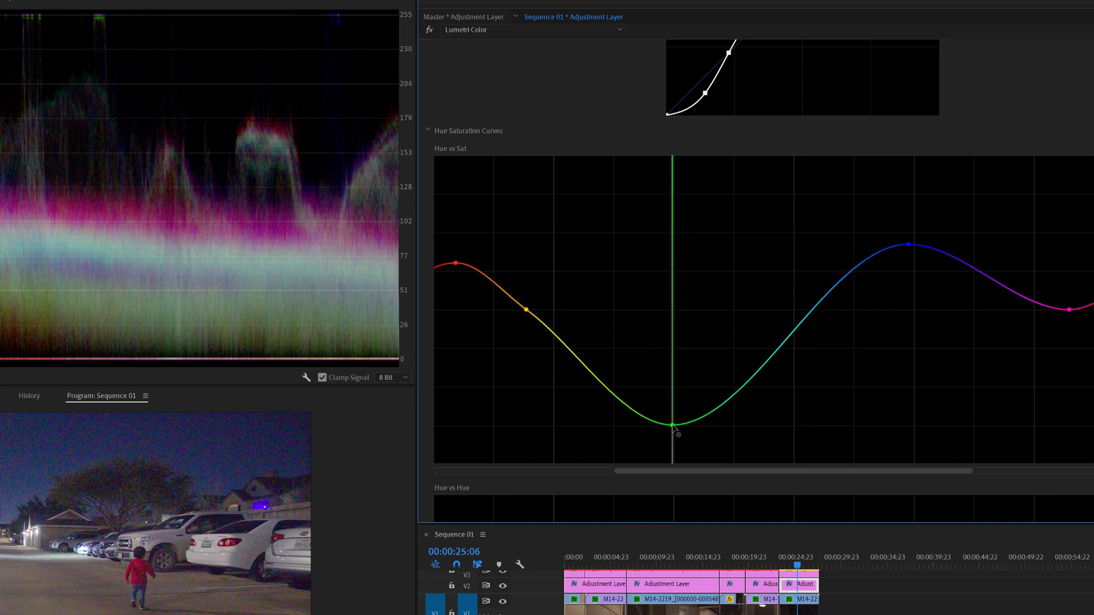
mouse_move(527, 320)
left_mouse_down()
mouse_move(526, 365)
mouse_move(530, 340)
left_mouse_up()
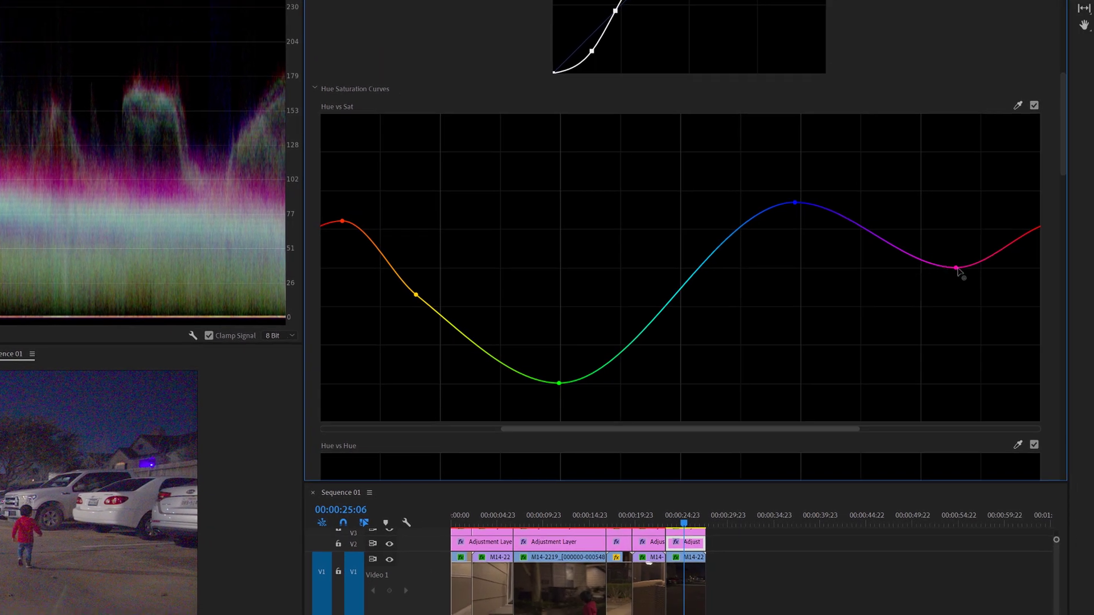
left_click_drag(959, 273, 929, 379)
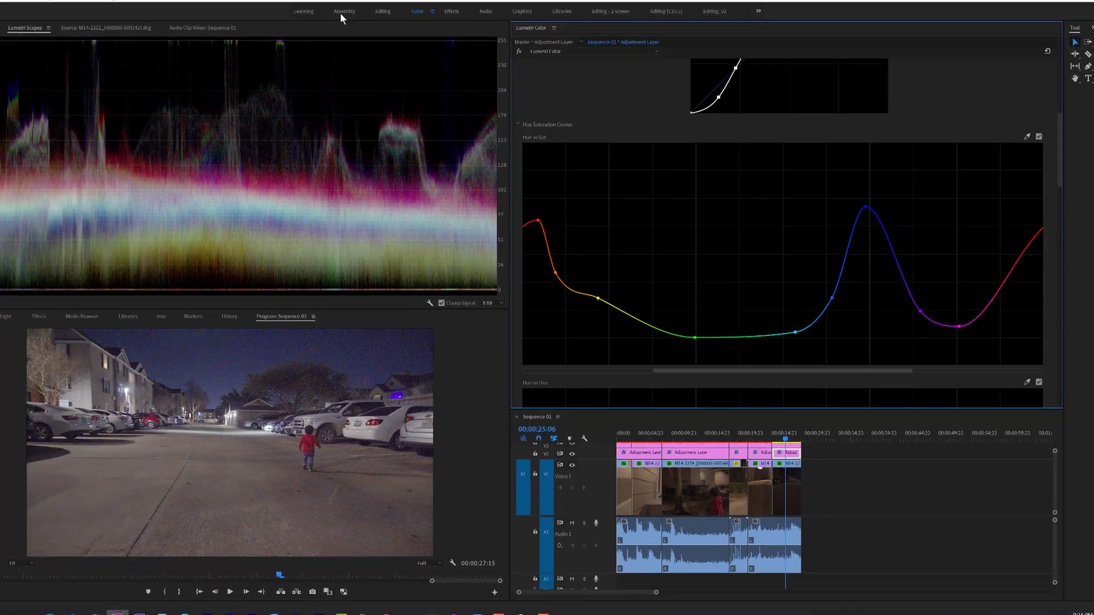
Play the sequence to 00:00:25:17 and export that regraded parking lot frame as a still into the project.
left_click(334, 6)
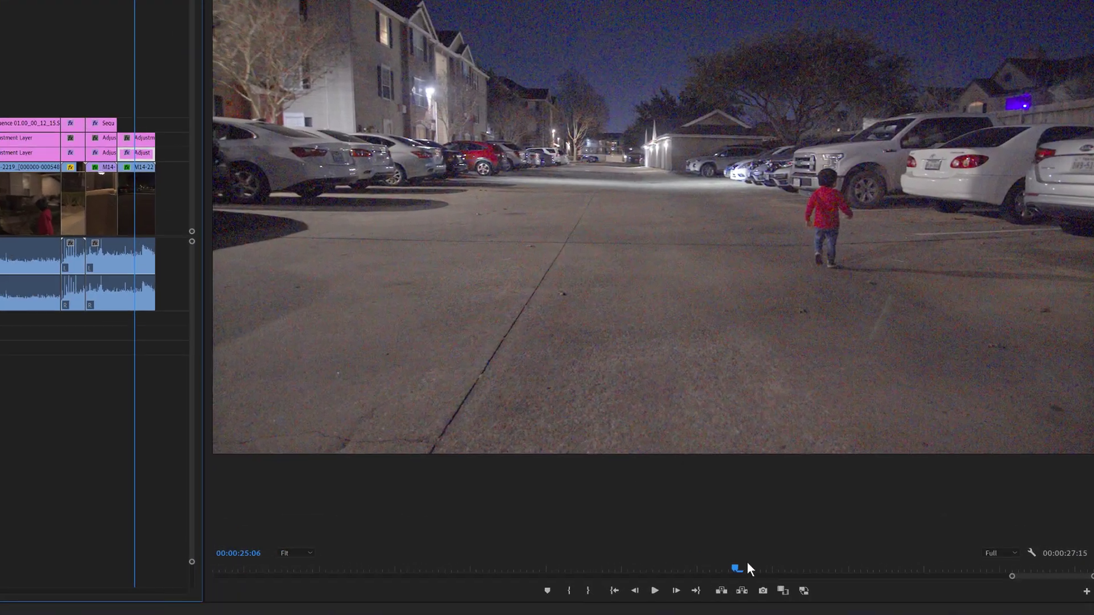
key("space")
key("space")
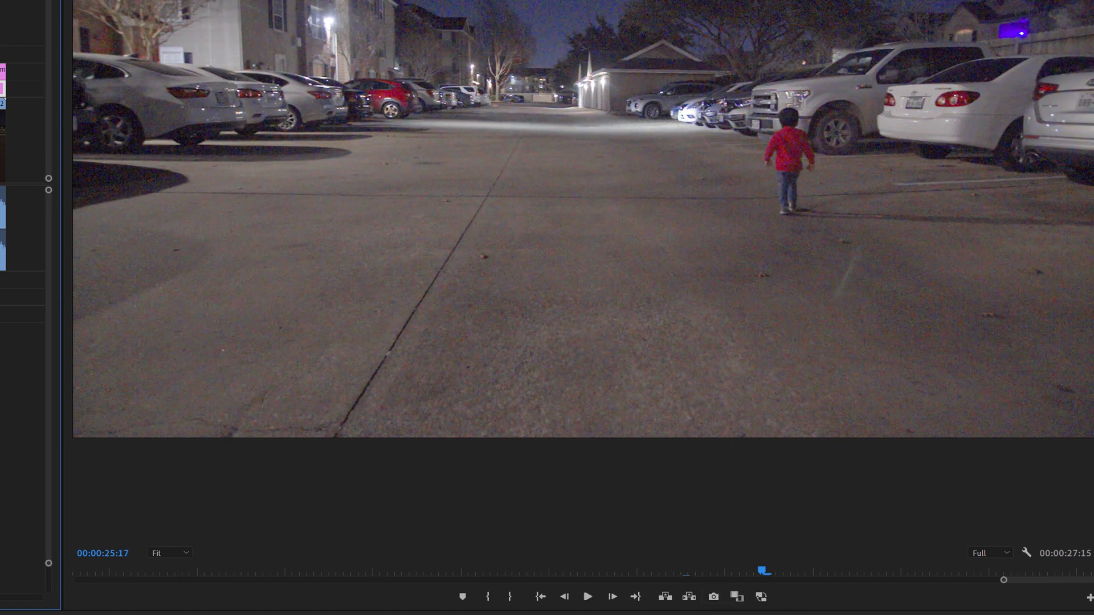
left_click(715, 600)
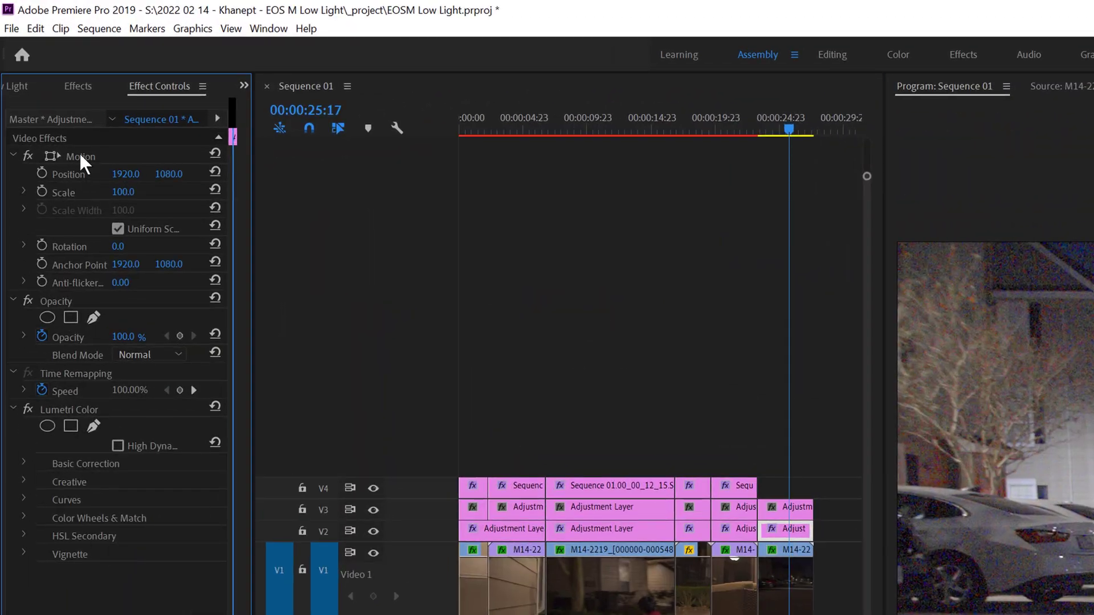
Place the Sequence 01.00_00_25_17 still on V4 over the last clip with Reduce Noise v5 (SR) applied and prepare its input frames.
left_click(18, 85)
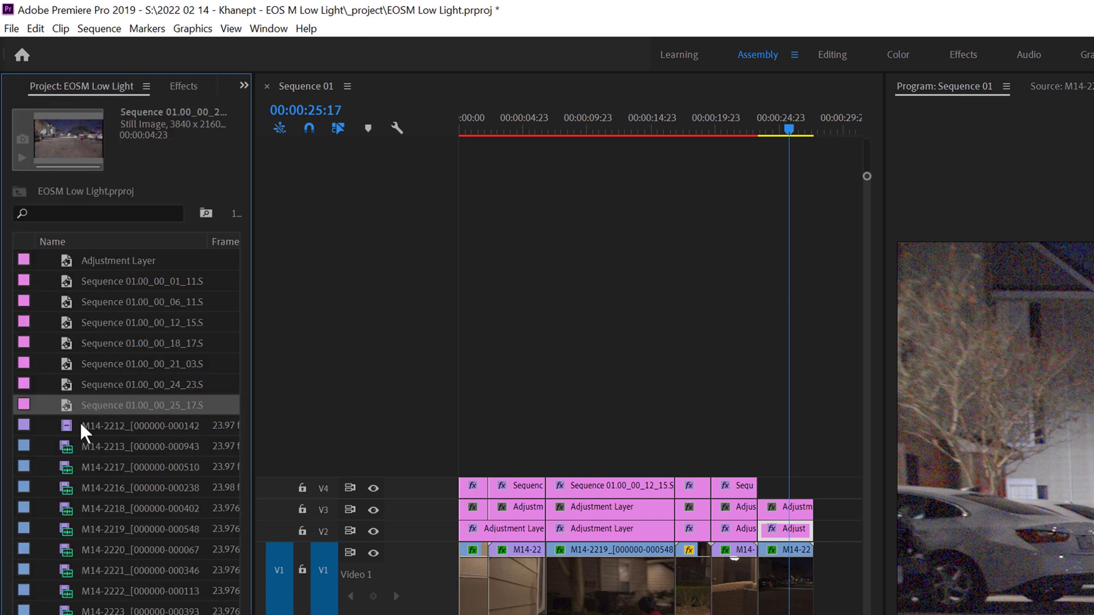
left_click_drag(429, 450, 787, 521)
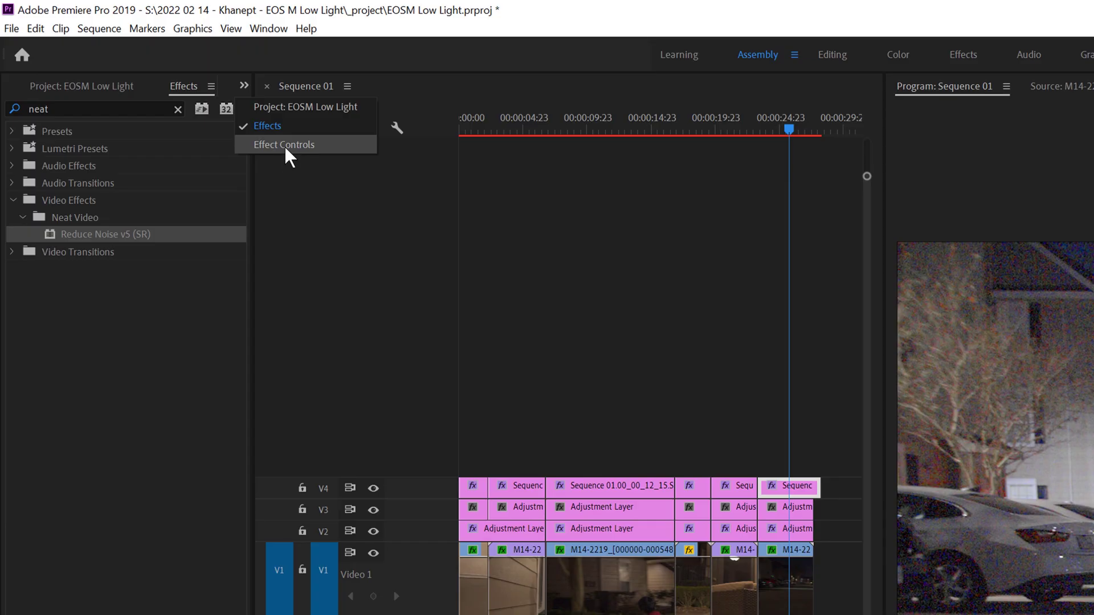
left_click(285, 146)
left_click(150, 445)
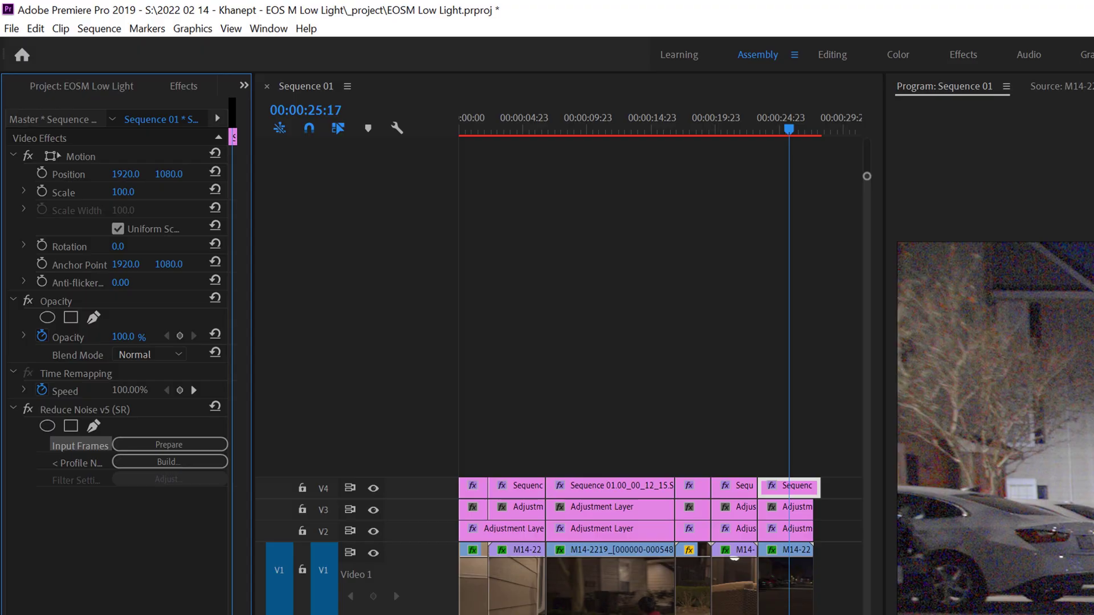
Build a noise profile from a sample area in the night sky and switch to adjusting and previewing the filter.
left_click(164, 463)
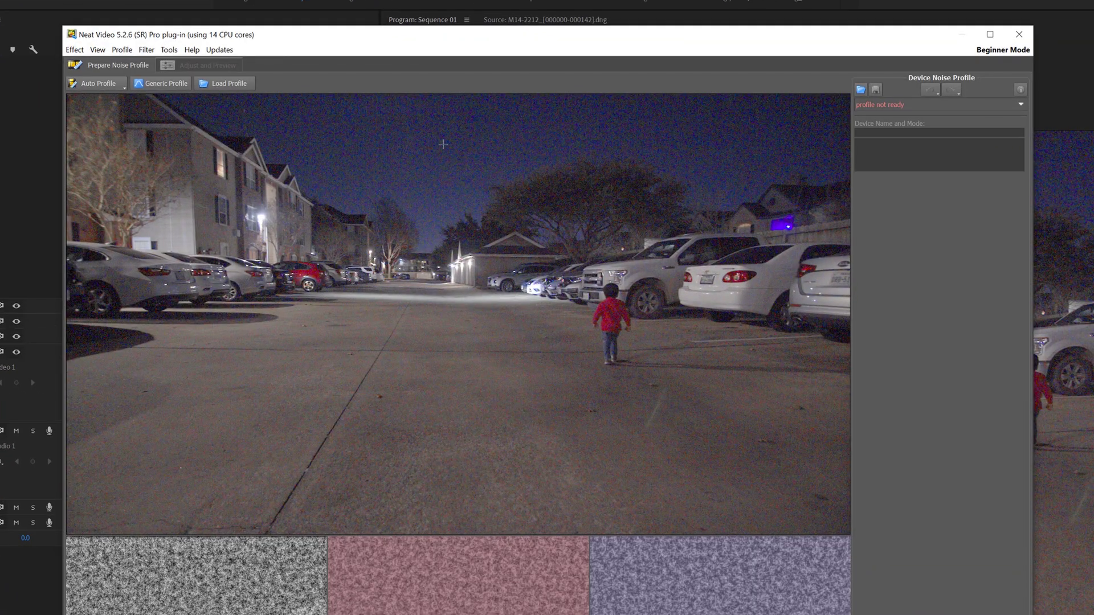
left_click_drag(482, 103, 387, 176)
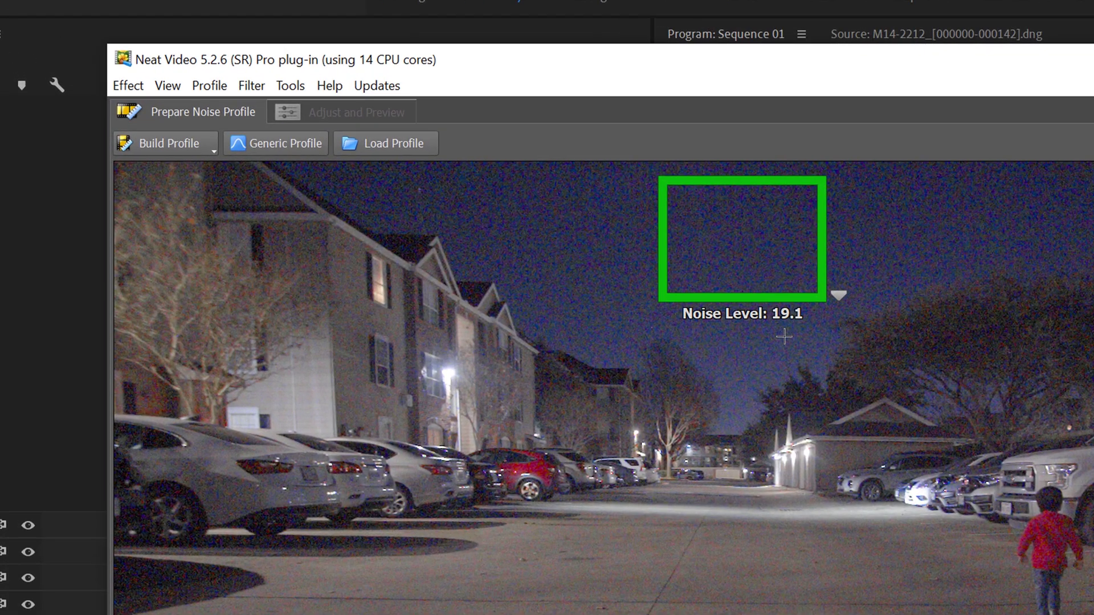
left_click(181, 143)
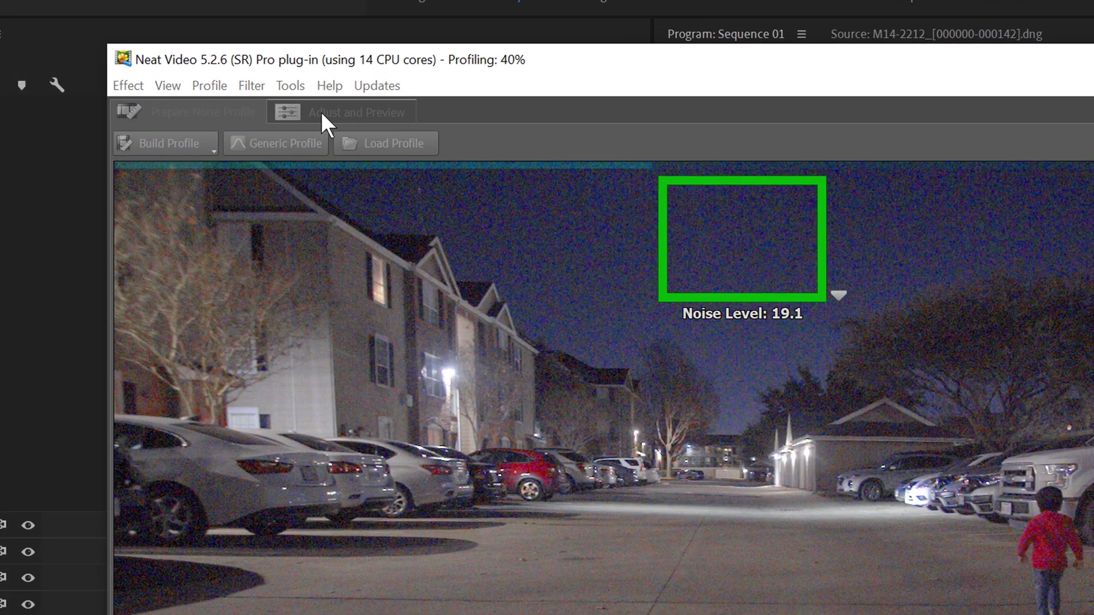
left_click(335, 112)
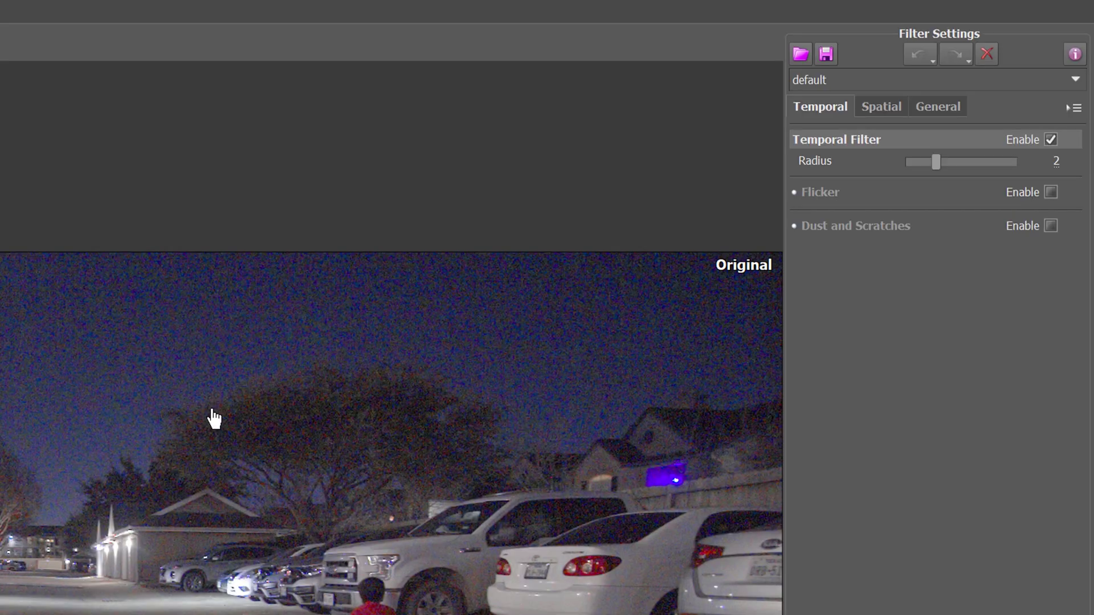
Enable sharpening in the spatial filter with Medium at 80% and raise Fine to at least 140%.
left_click(878, 111)
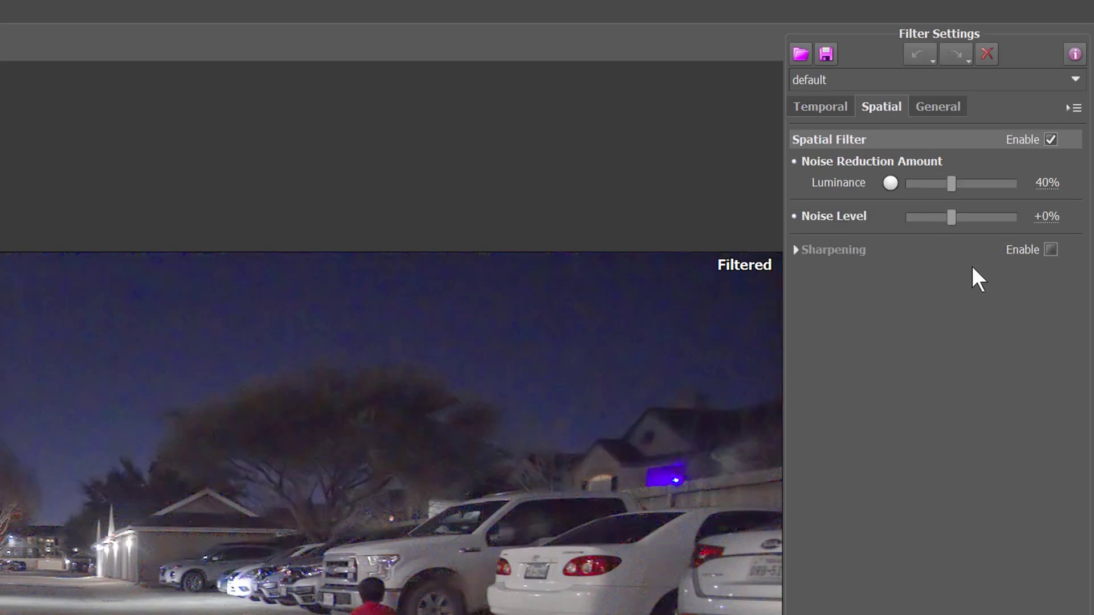
left_click(863, 253)
scroll(963, 294, "up", 8)
scroll(974, 266, "up", 4)
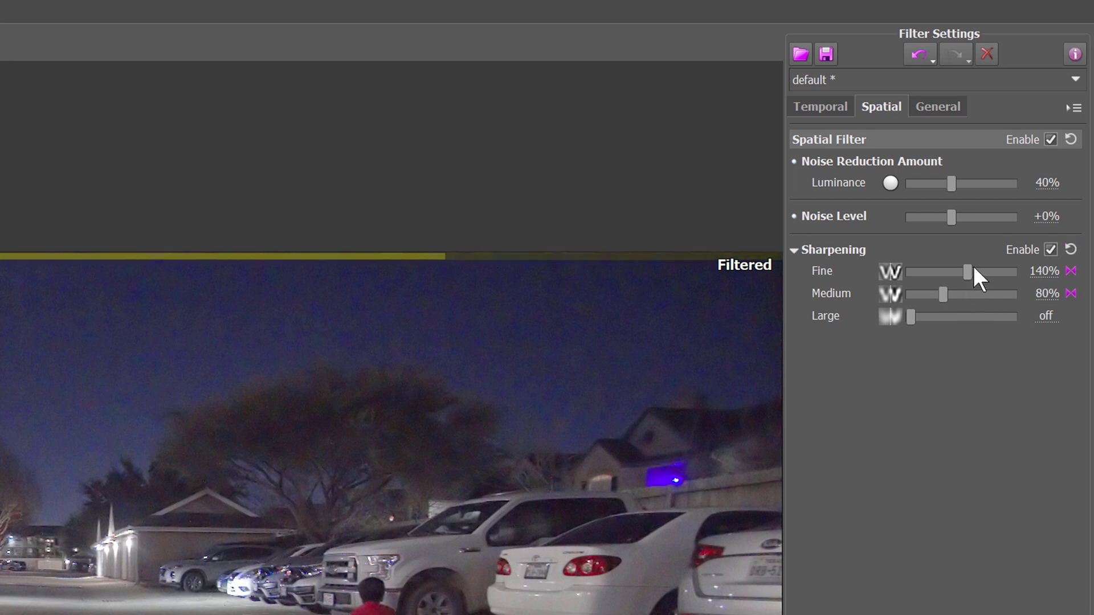
scroll(974, 267, "up", 2)
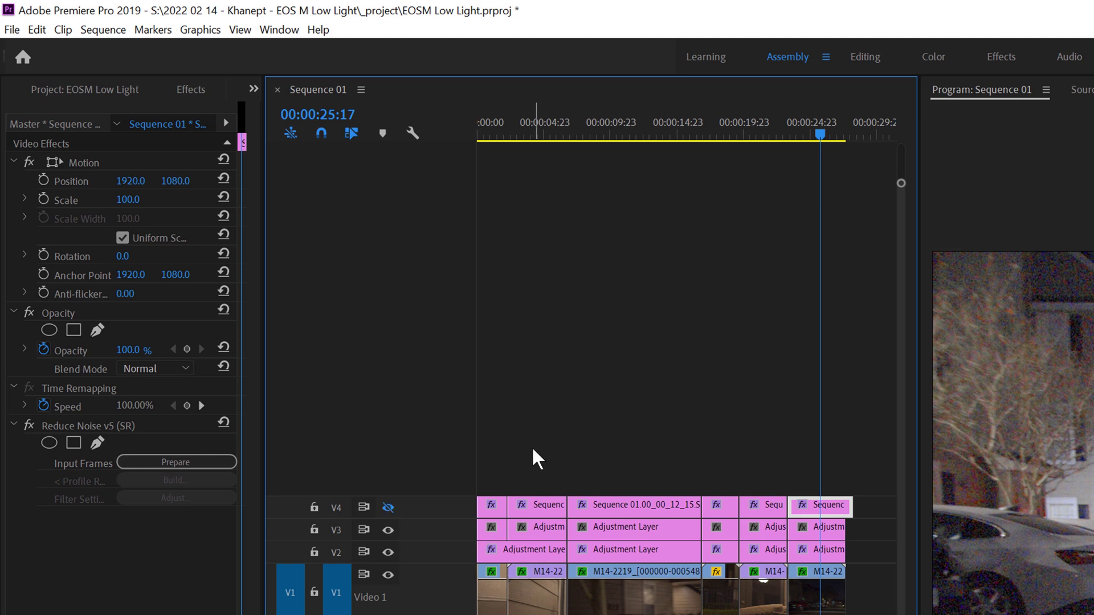
Hide the V3 track and copy Reduce Noise v5 (SR) from the last two V4 stills onto the V3 adjustment layers beneath them.
left_click(389, 532)
left_click(120, 430)
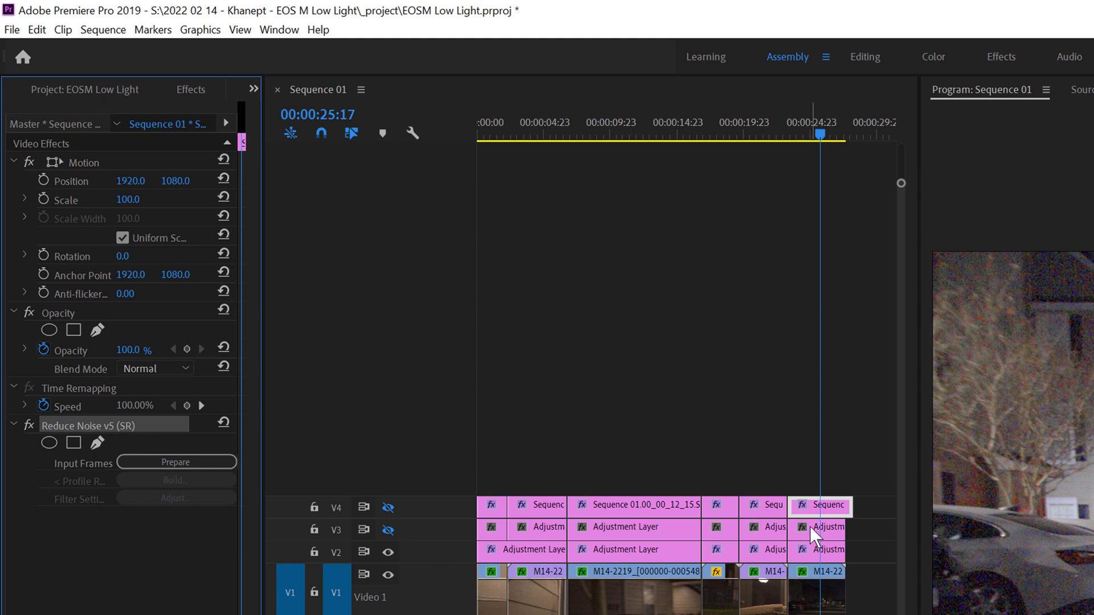
left_click(758, 506)
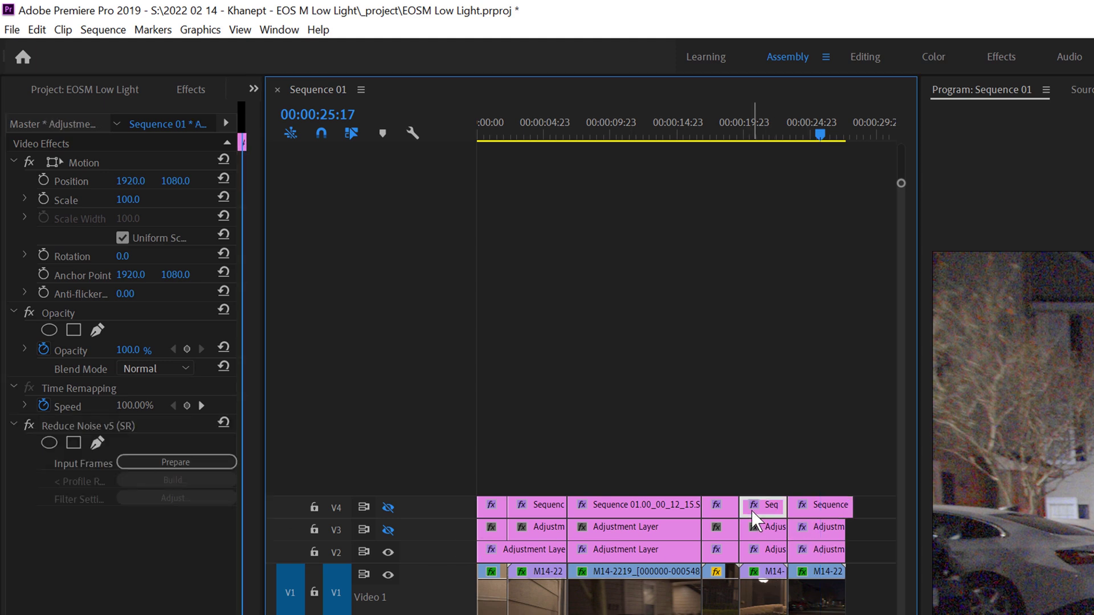
left_click(85, 422)
left_click(757, 554)
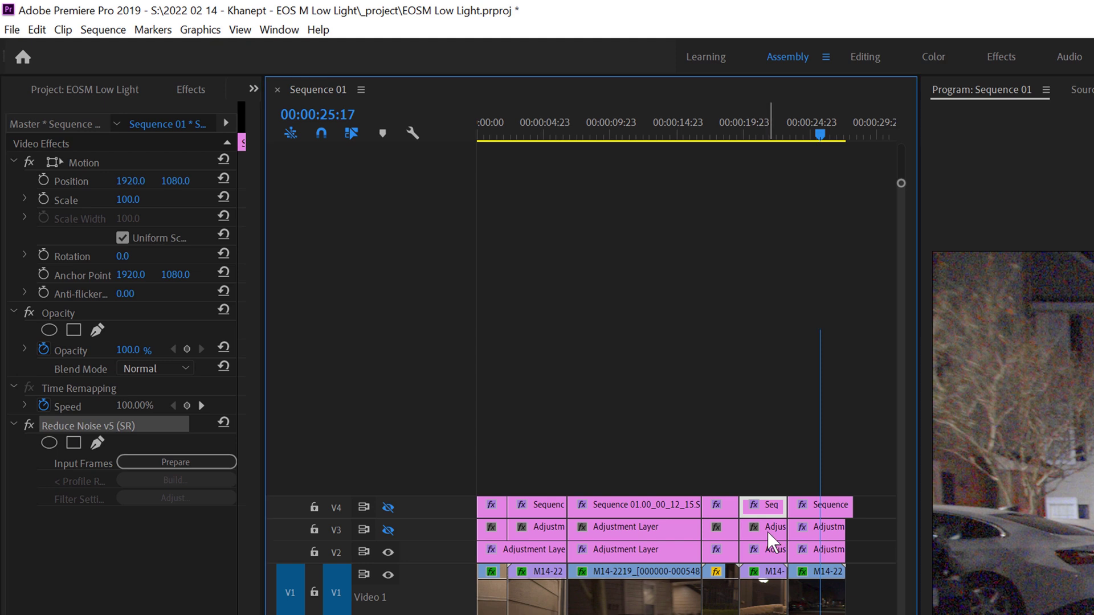
Copy Reduce Noise v5 (SR) from the fourth and third V4 stills onto the V3 adjustment layers directly beneath them.
left_click(719, 507)
left_click(109, 425)
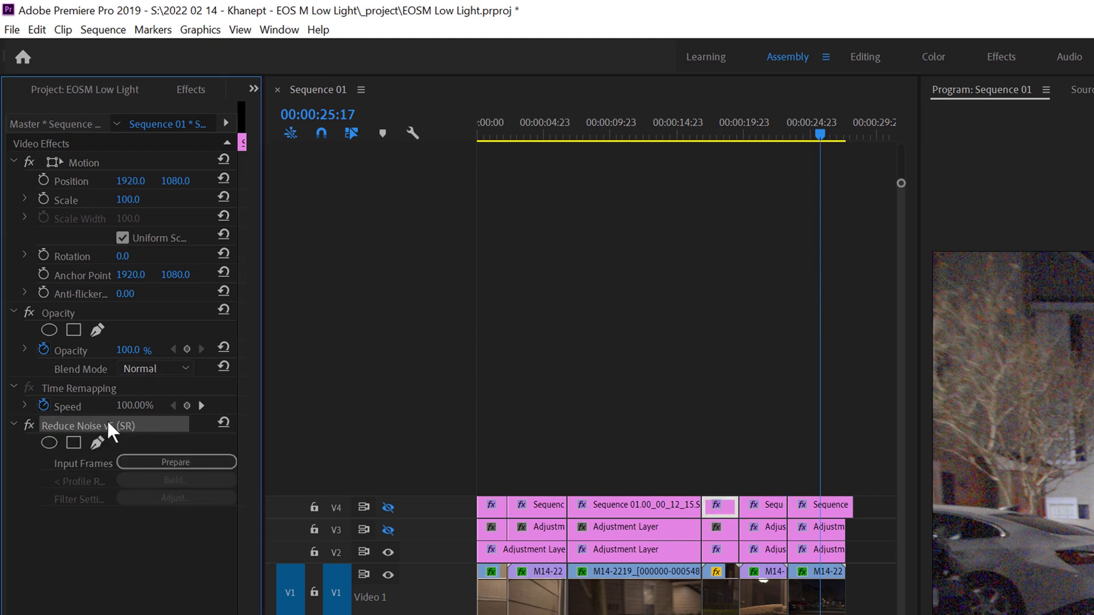
left_click(723, 545)
left_click(647, 509)
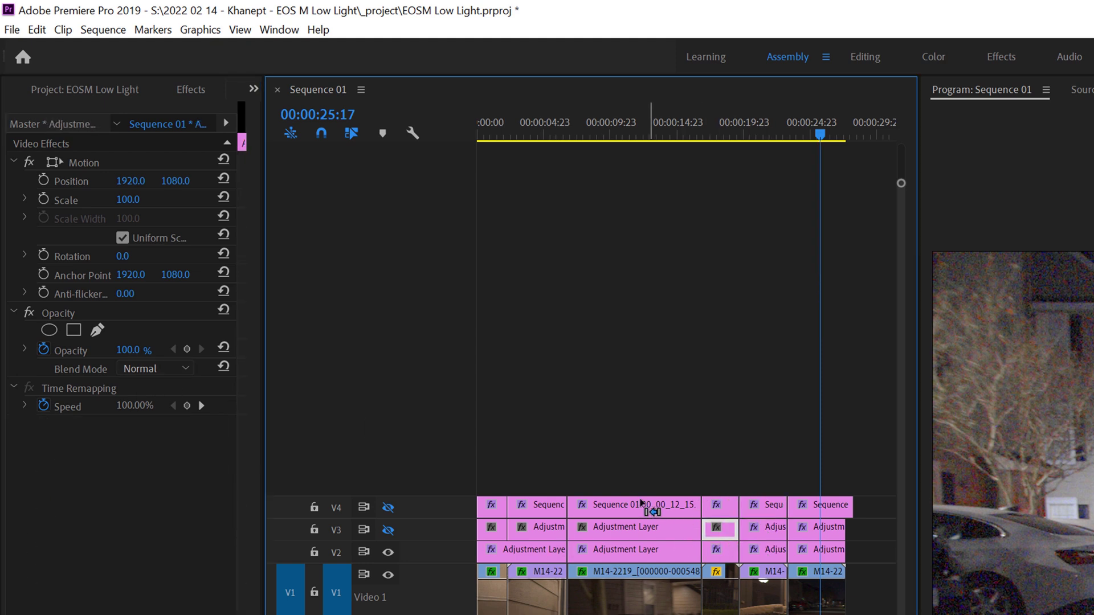
left_click(121, 428)
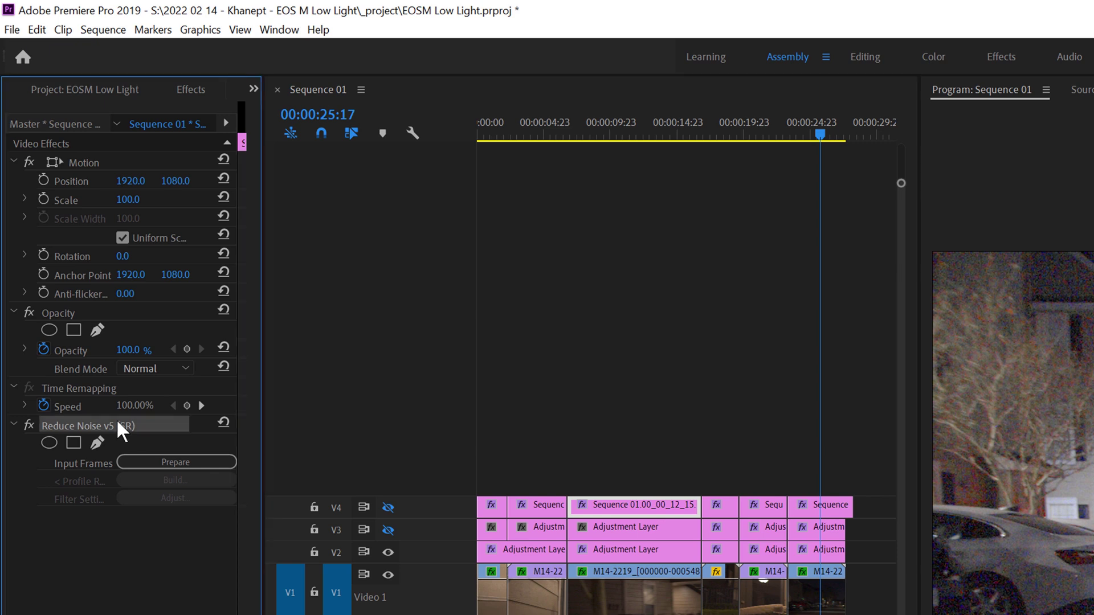
left_click(630, 530)
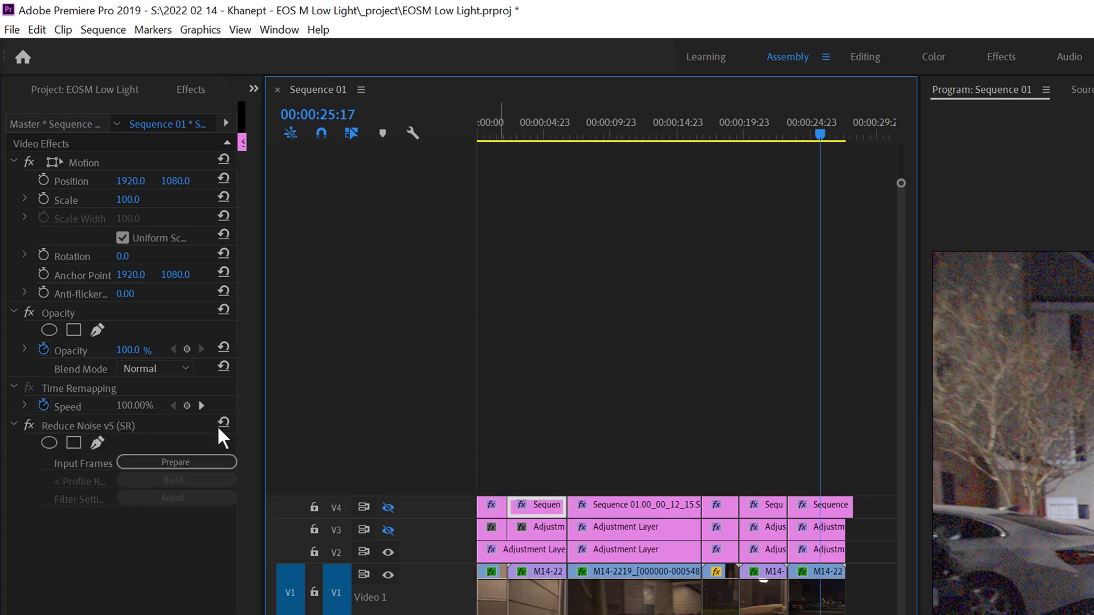